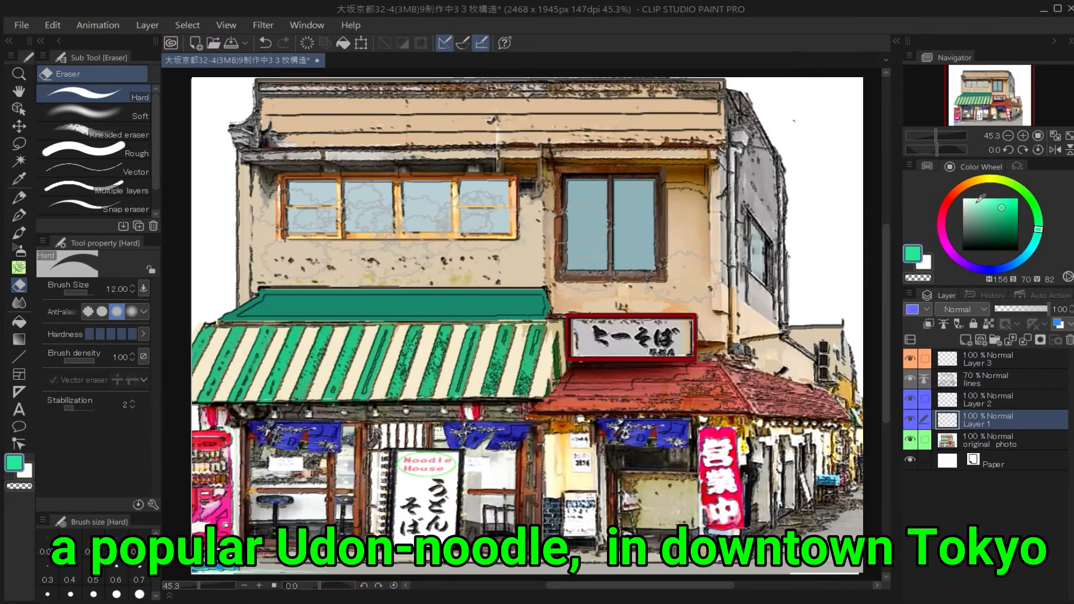
- Tint the upper-storey wall with orange H33 S70 V82 using the Fill tool, and its right part with a beige sampled from the wall
click(969, 184)
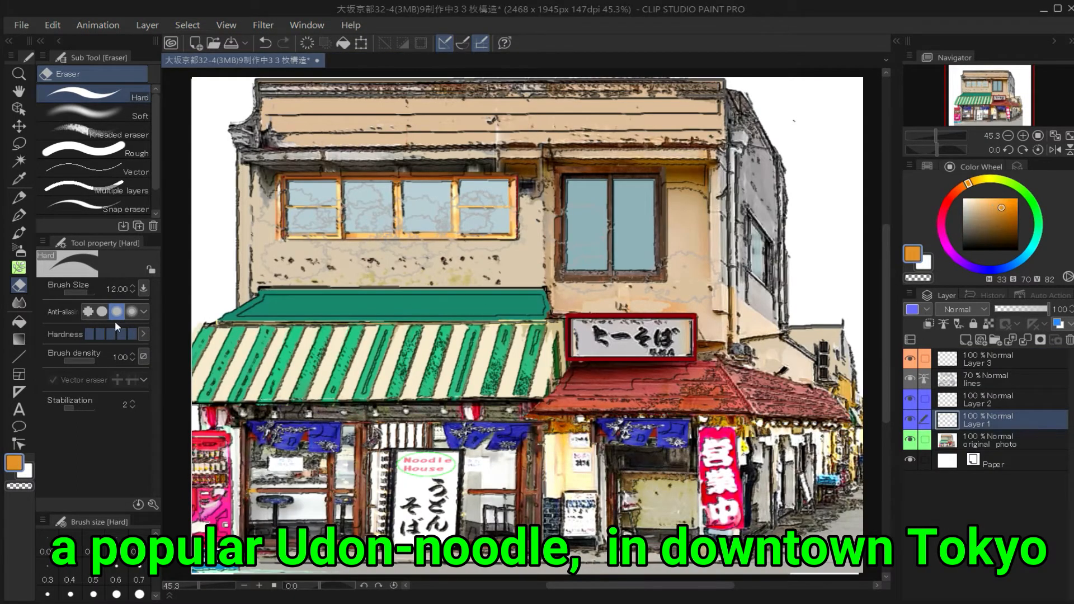
click(19, 322)
click(462, 266)
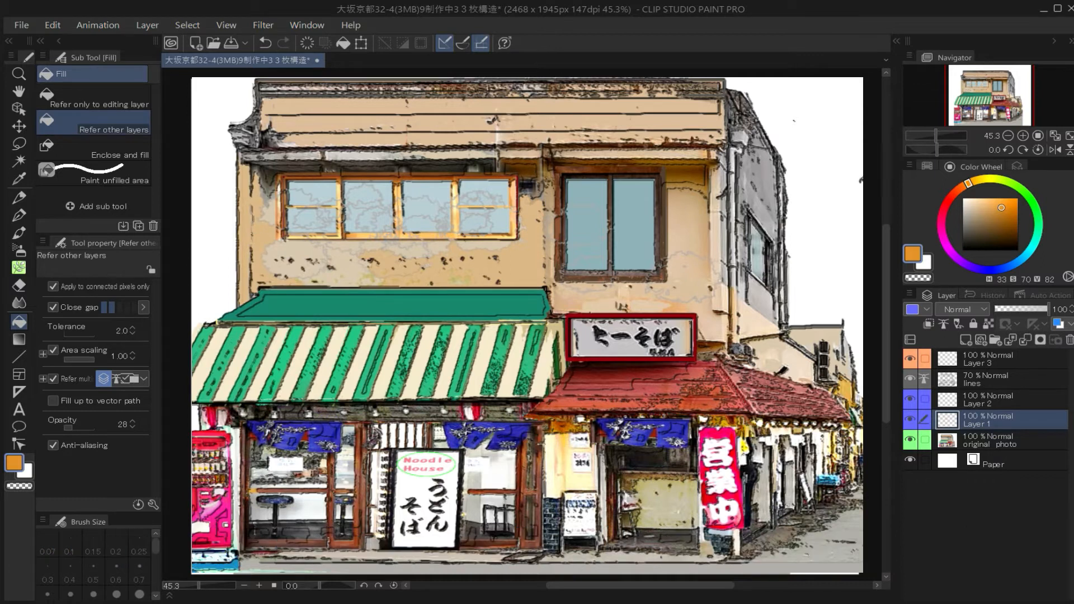
alt+click(576, 171)
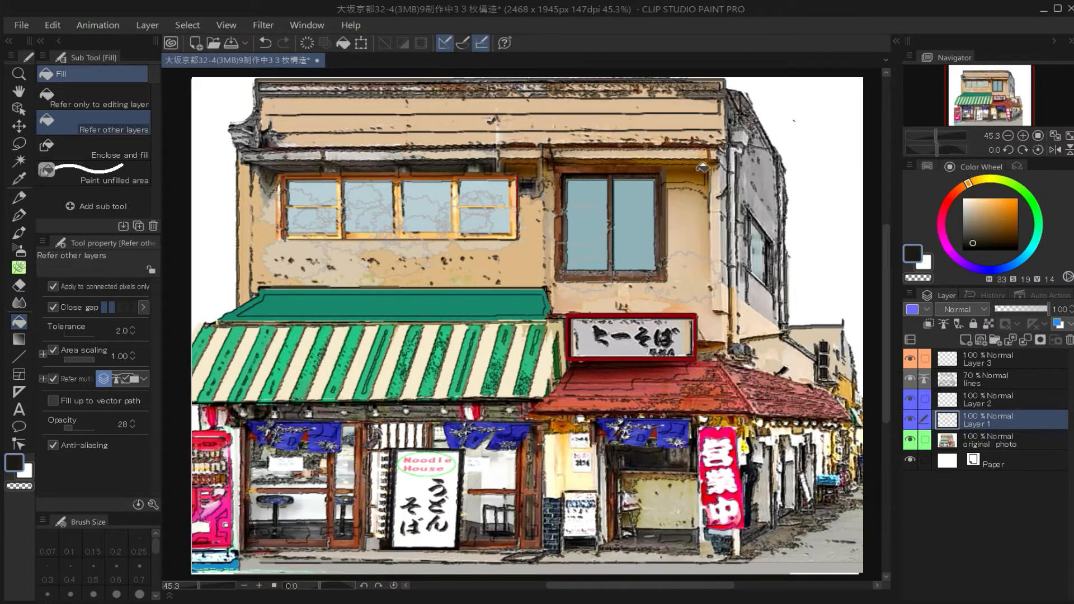
alt+click(728, 341)
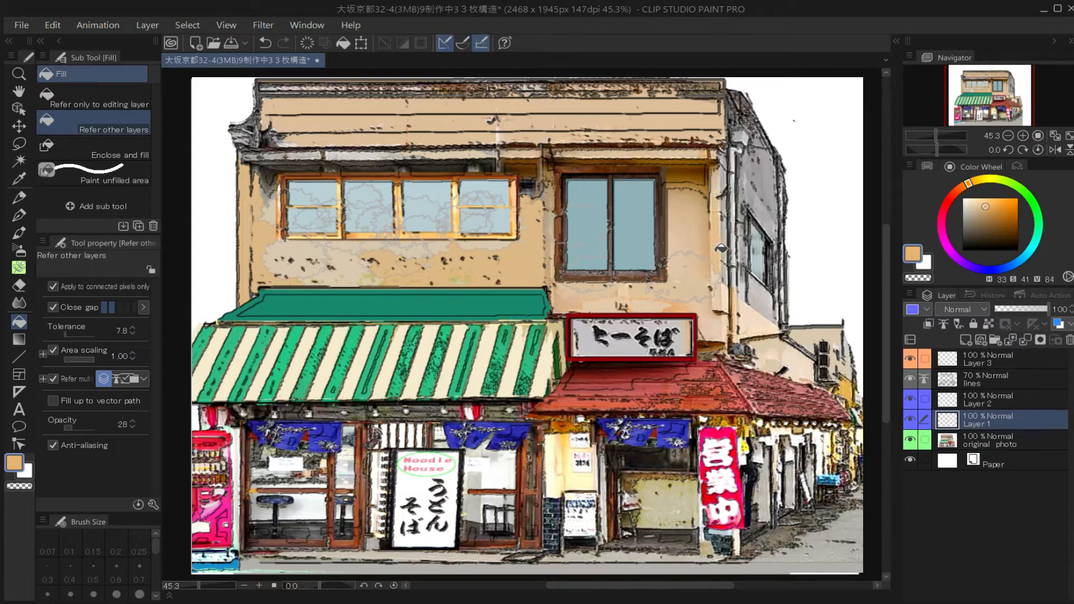
alt+click(606, 176)
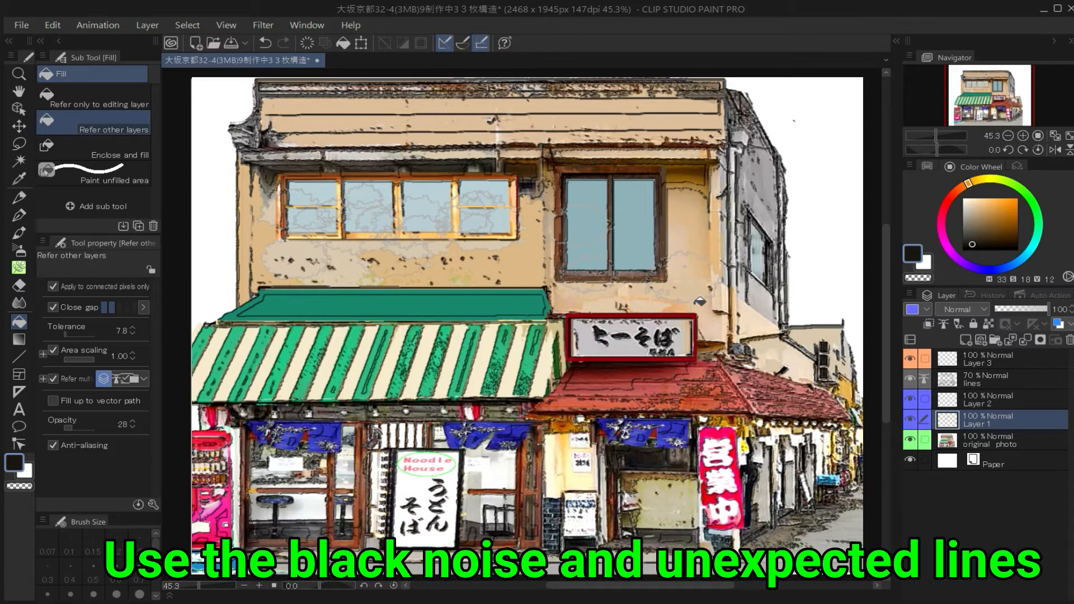
- Tint the lower tiled roof with red H1 S66 V94 and the glass beside the Noodle House sign with orange H32 S66 V94
drag(951, 185, 948, 200)
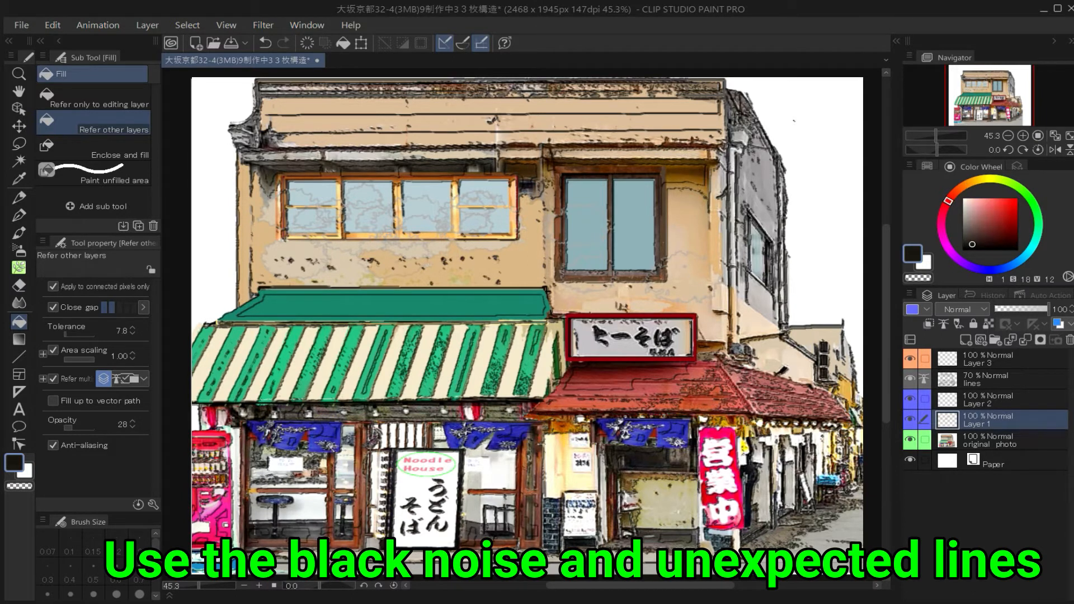
click(999, 202)
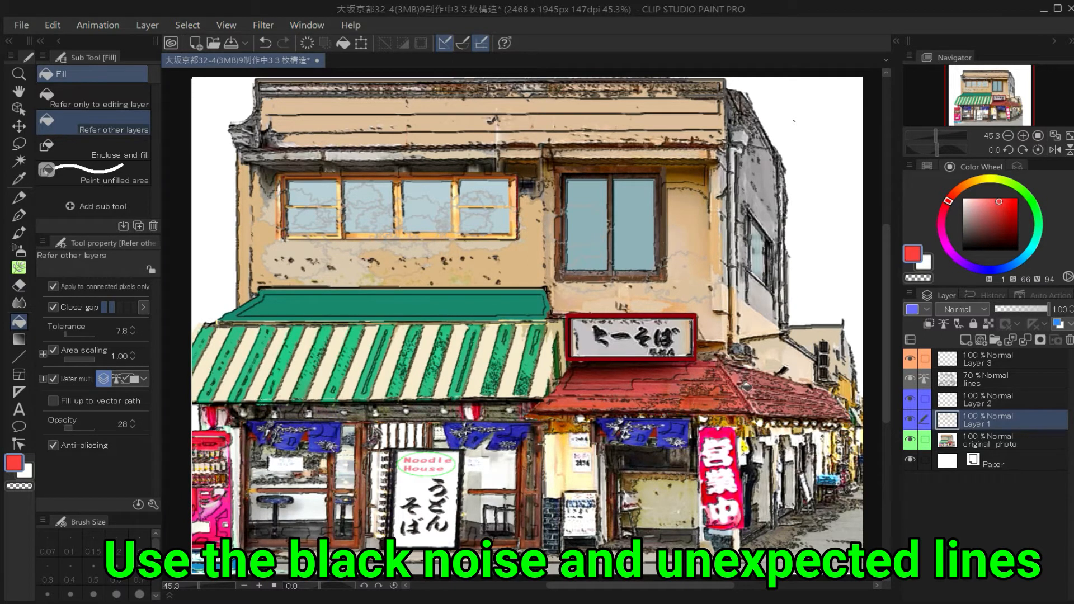
click(967, 183)
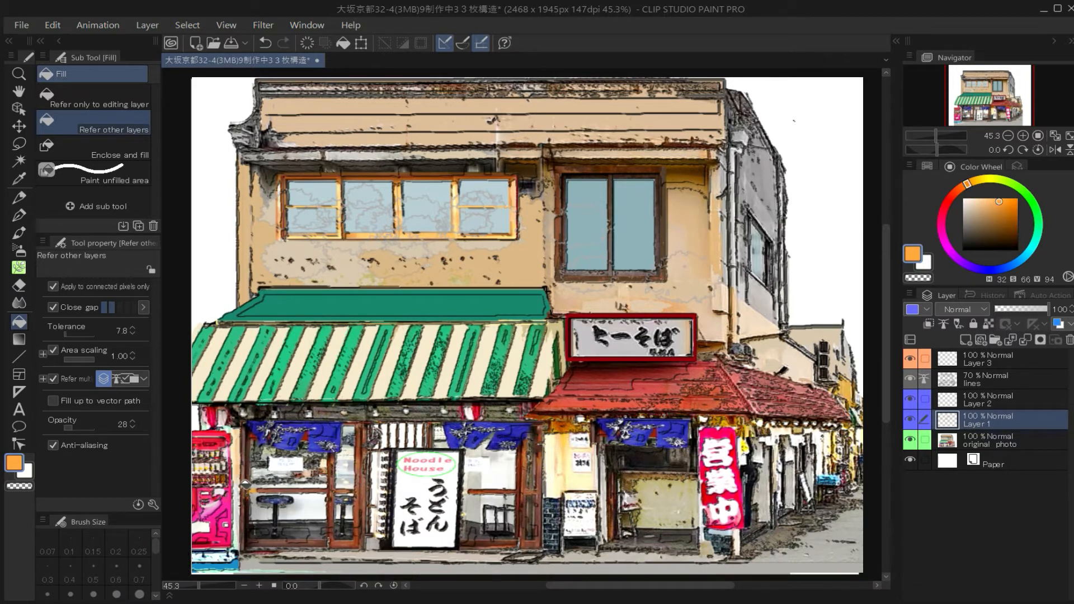
click(492, 470)
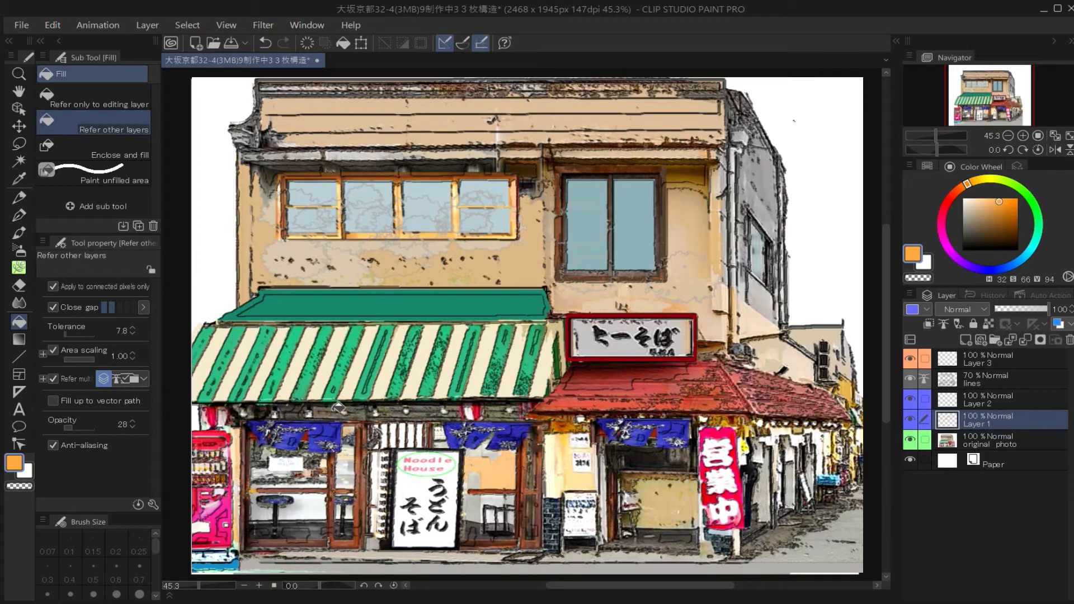
- Fill the small lamps under the awning with yellow and, with Layer 2 also selected, the Noodle House signboard with near-white
click(990, 179)
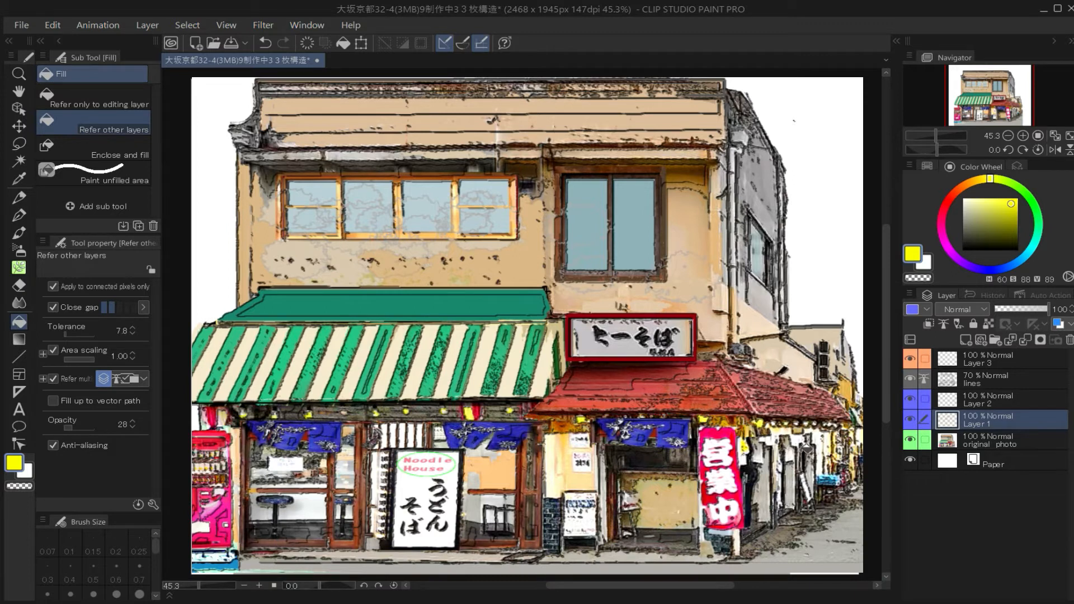
click(925, 399)
click(963, 201)
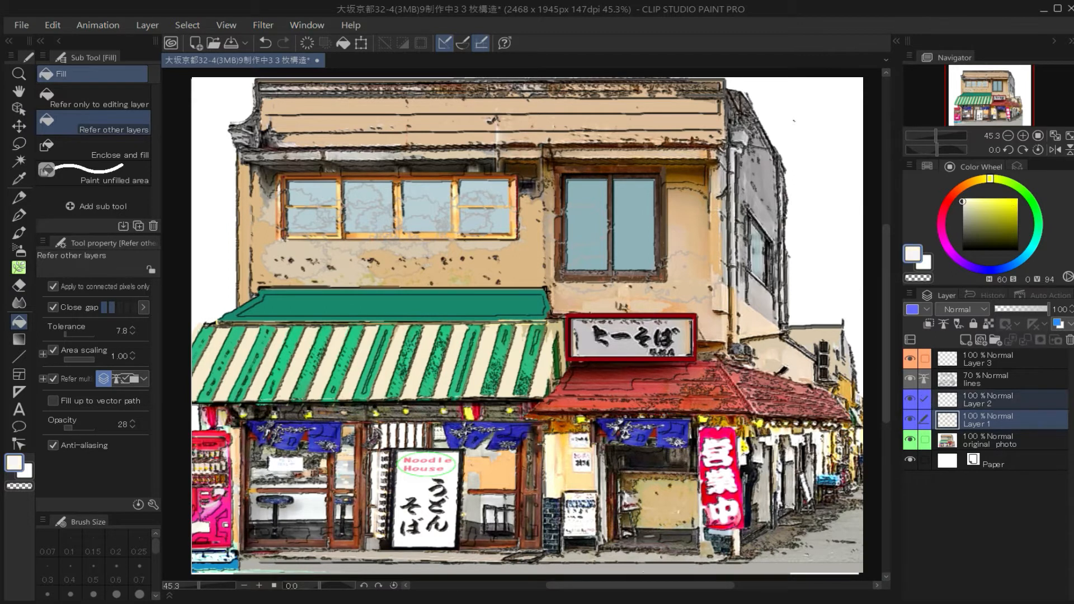
click(418, 489)
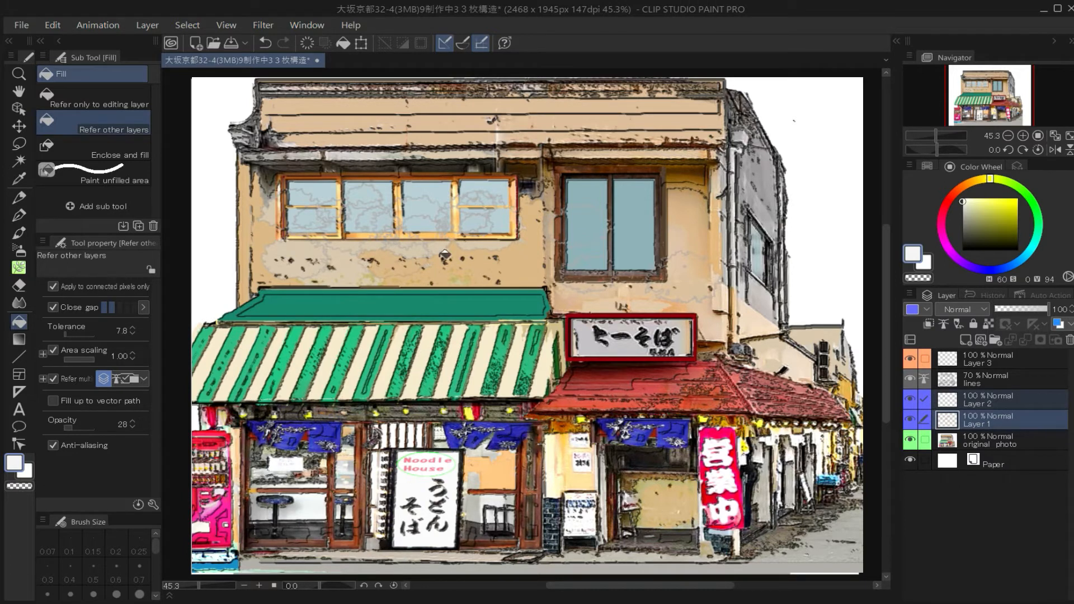
- Tint the third upstairs window pane light blue and stamp leaf outlines across the window row with the watercolor leaf brush, watercolor edge 0.30
click(1007, 266)
click(979, 198)
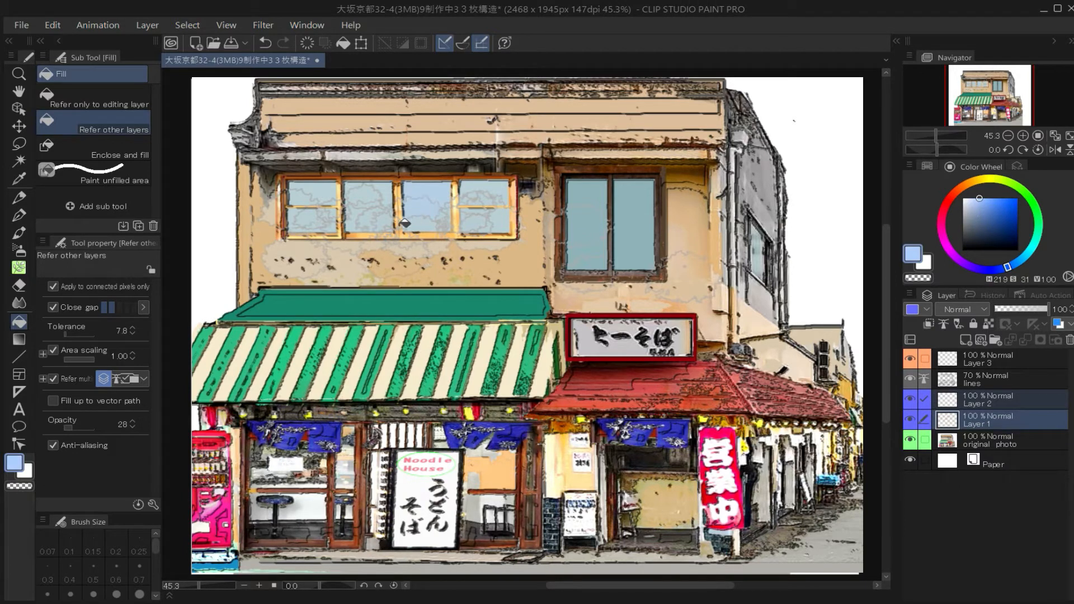
click(21, 251)
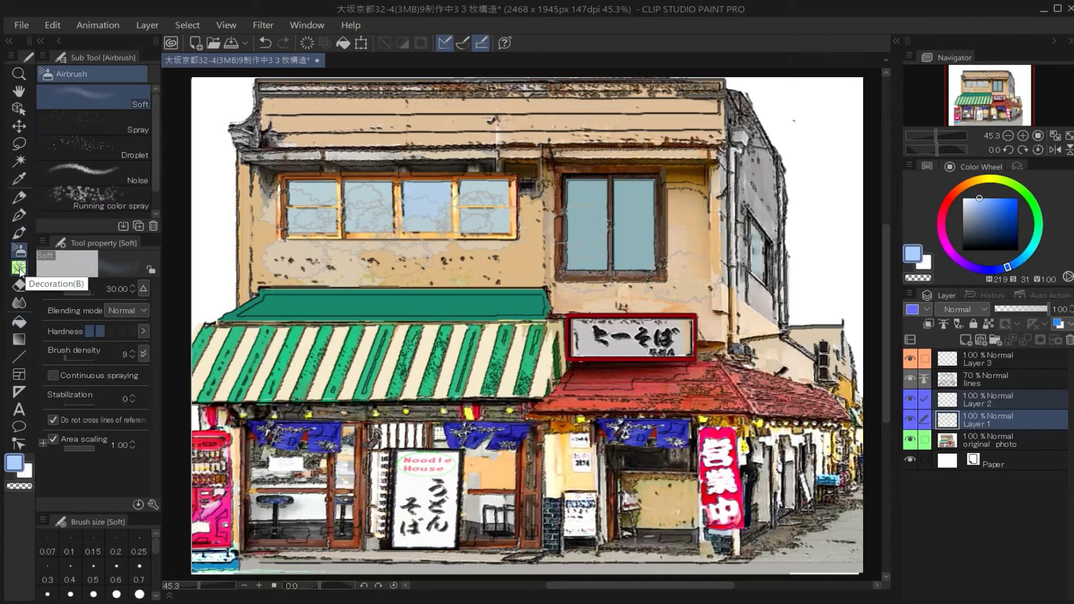
click(19, 268)
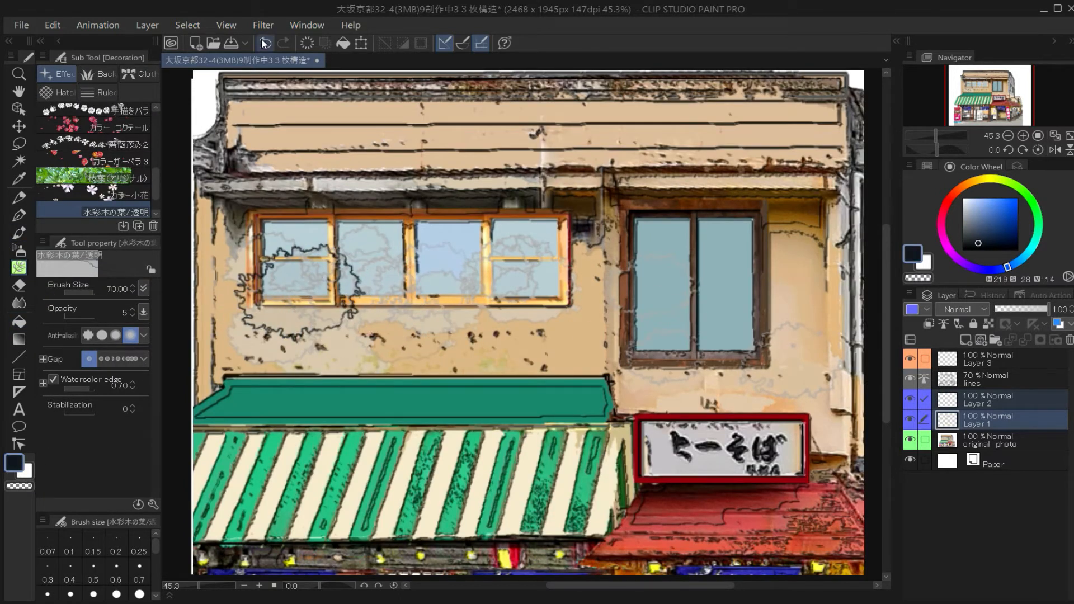
click(263, 43)
click(73, 389)
click(308, 289)
click(518, 280)
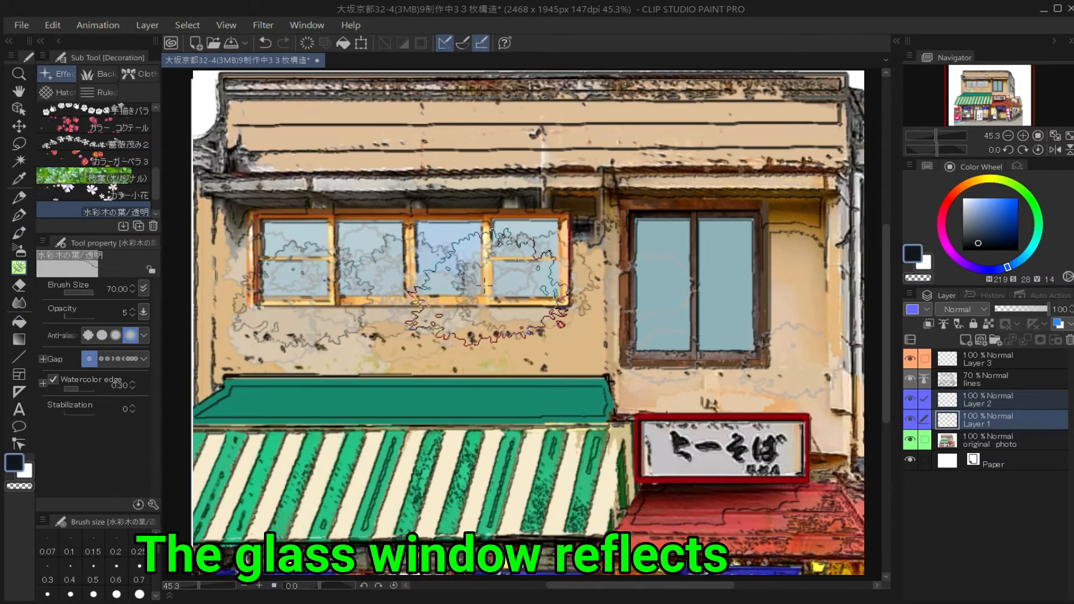
- Fill lower areas of the leaf reflections in the upstairs window row with light blue and with pink H293 S41 V99
click(19, 322)
click(986, 196)
click(313, 273)
click(954, 255)
click(449, 281)
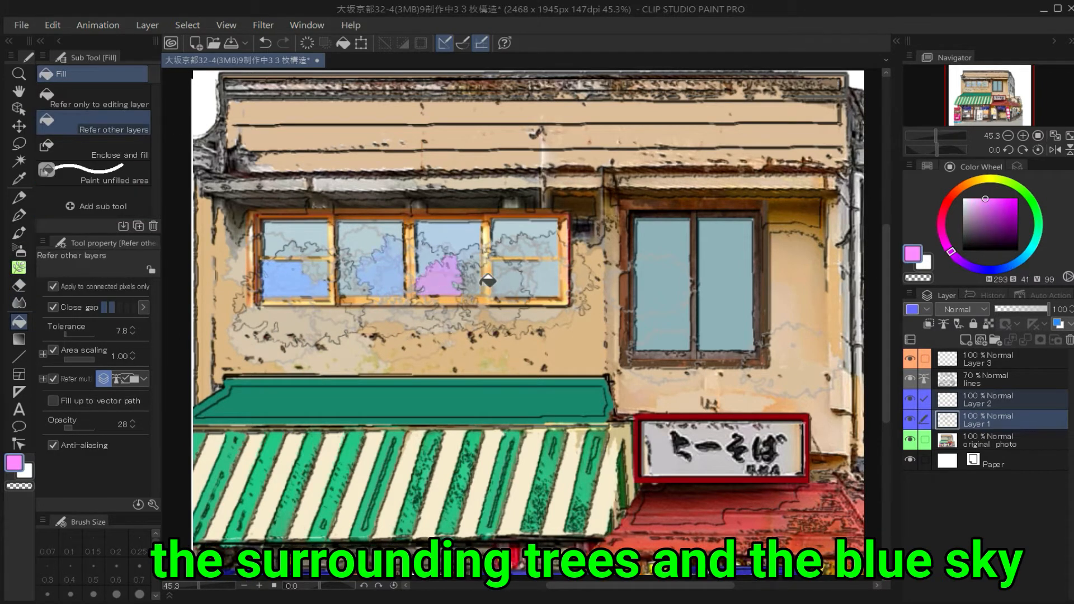
click(497, 281)
- Fill further leaf reflections in the second and fourth panes of the window row with green, and undo the last fill
click(1035, 205)
click(531, 246)
click(391, 277)
click(325, 284)
click(262, 46)
- Tint the upper areas of the window row and the right pane of the large window with dark green H125 S35 V16
click(982, 242)
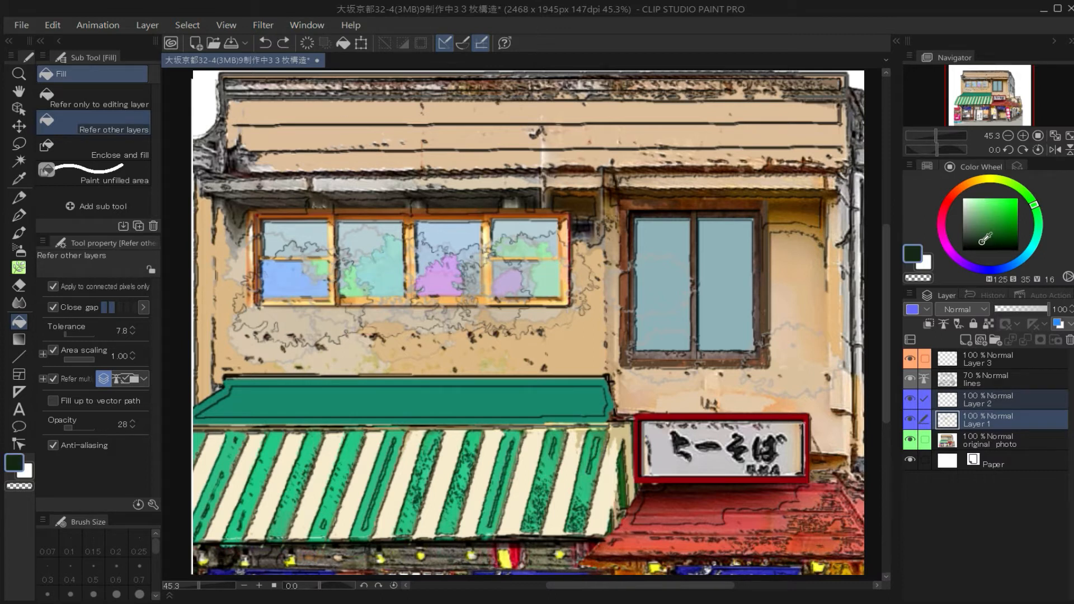
click(320, 235)
click(353, 226)
click(397, 229)
click(474, 235)
click(718, 243)
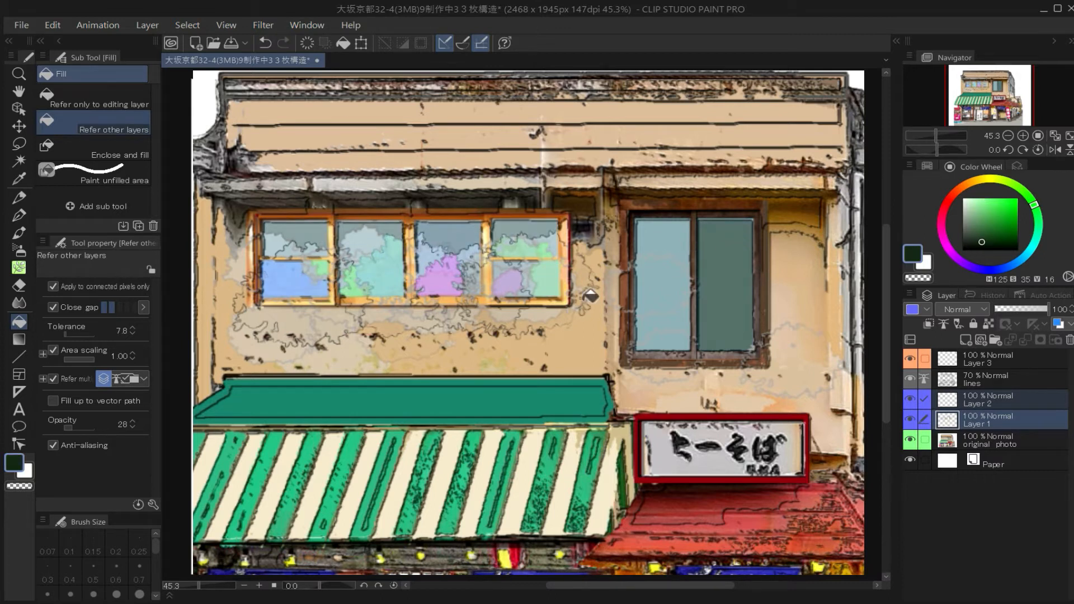
- Tint the wall around the window row with golden tan H35 S48 V88, and select the original photo layer
click(988, 179)
click(970, 183)
click(990, 205)
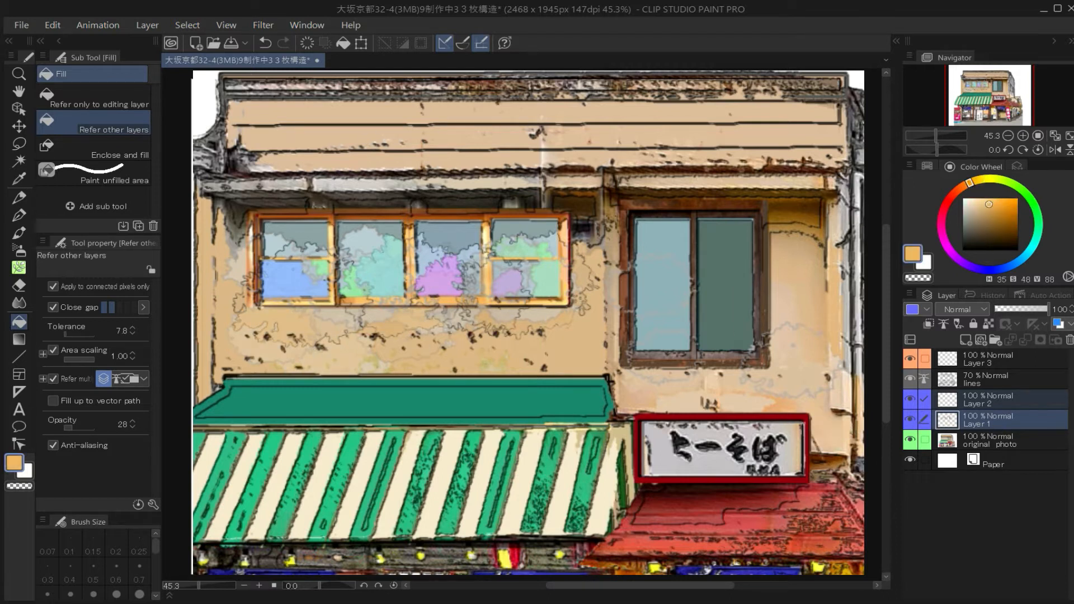
click(1033, 448)
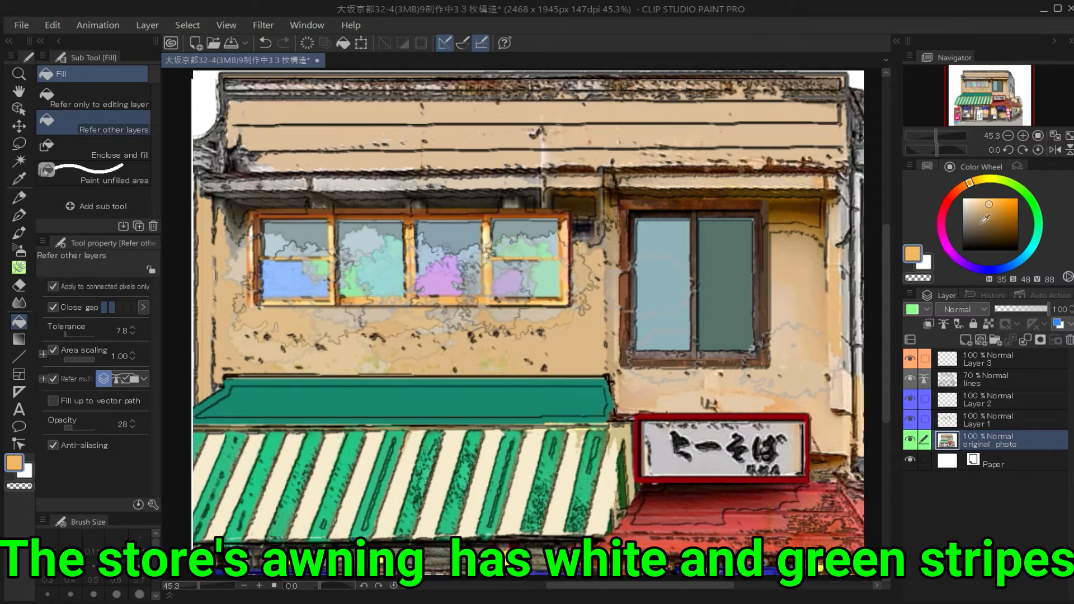
- On Layer 2, fill two cream stripes in the middle of the awning with off-white H35 S5 V94
click(964, 201)
click(946, 400)
click(391, 513)
click(424, 512)
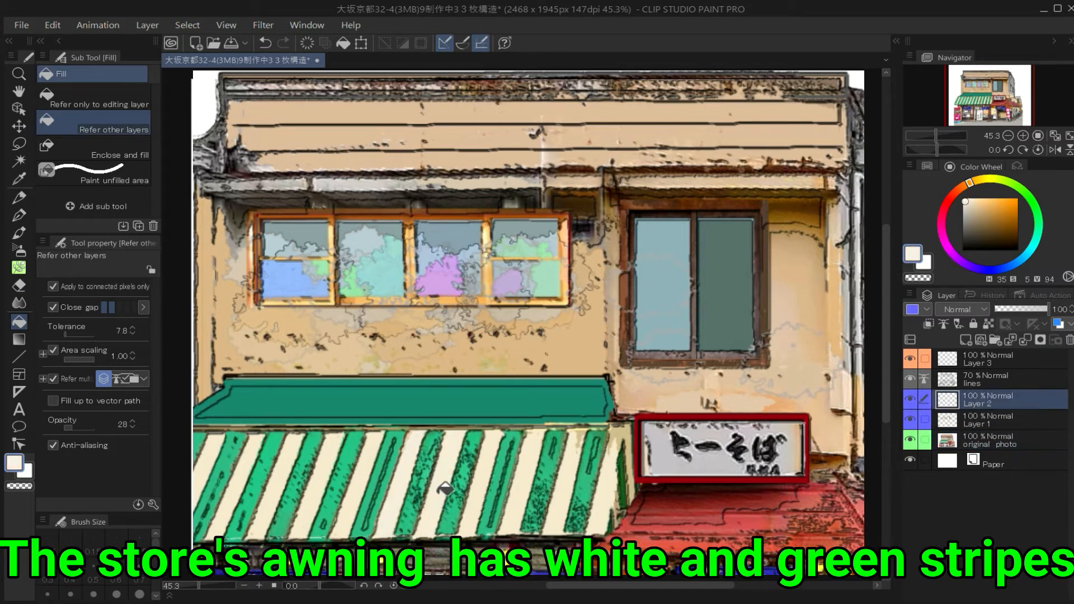
- Set the fill tolerance to 21.6 and whiten the awning's remaining cream stripes on both sides
click(70, 334)
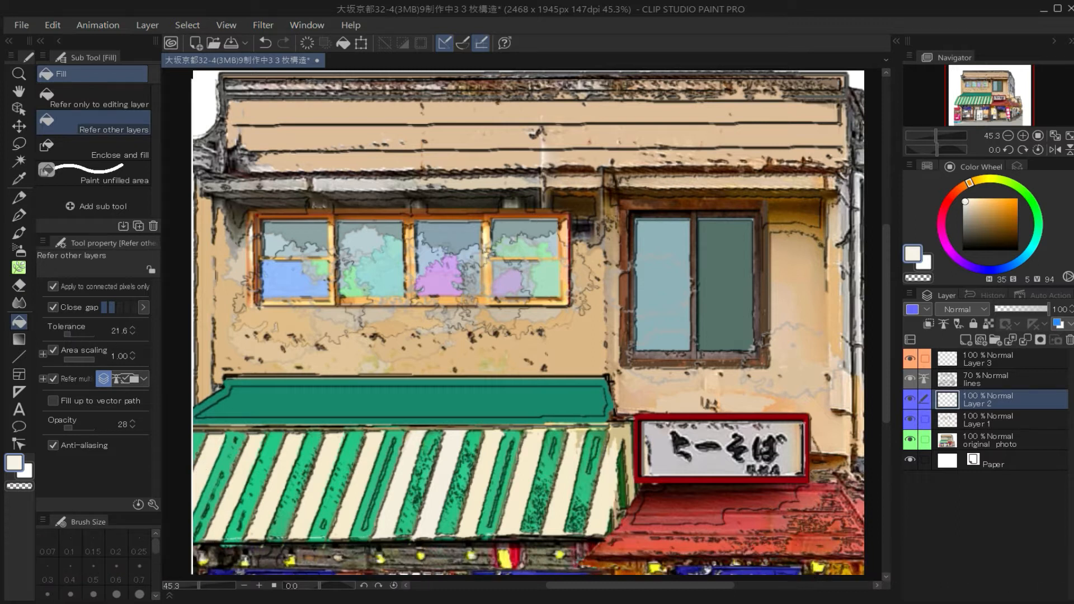
click(517, 492)
click(567, 495)
click(598, 498)
click(358, 485)
click(321, 480)
click(278, 480)
click(238, 480)
click(197, 480)
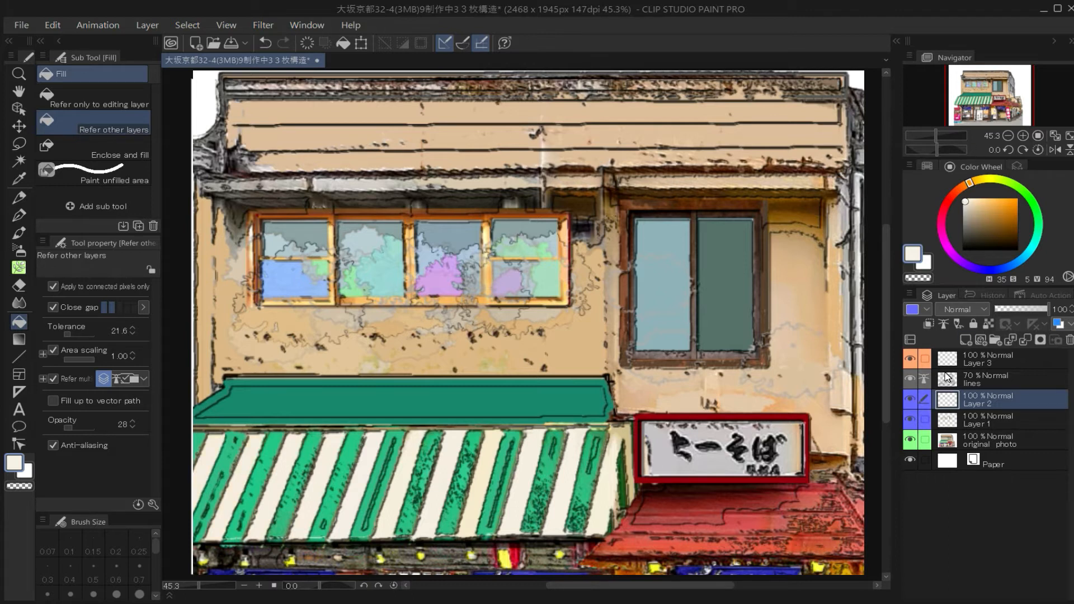
- Import the blue roof tile image above Layer 3 and convert it to an editable raster layer
click(966, 353)
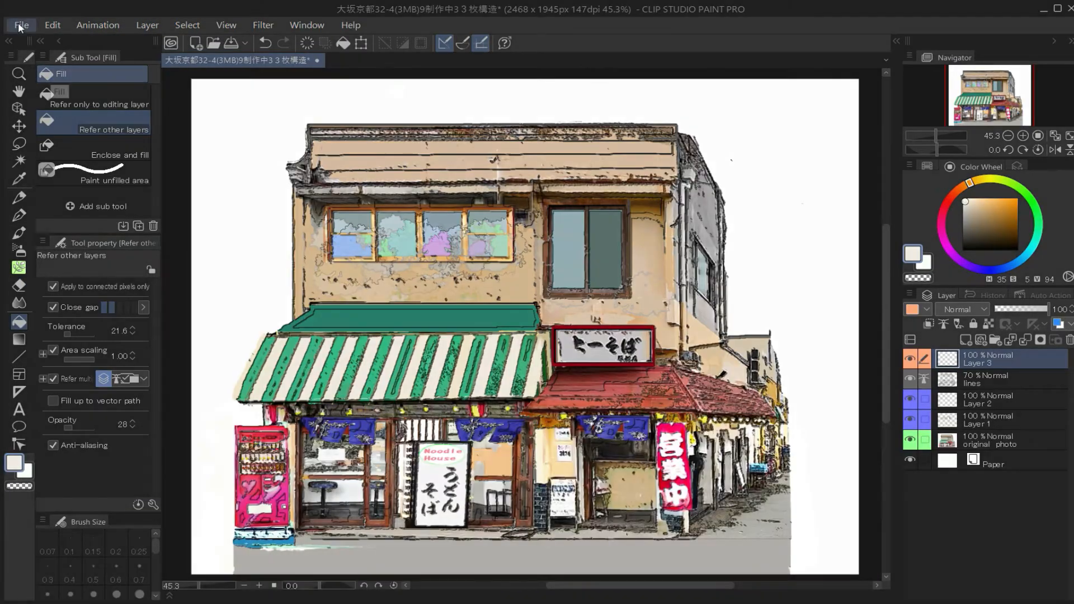
click(18, 22)
mouse_move(34, 294)
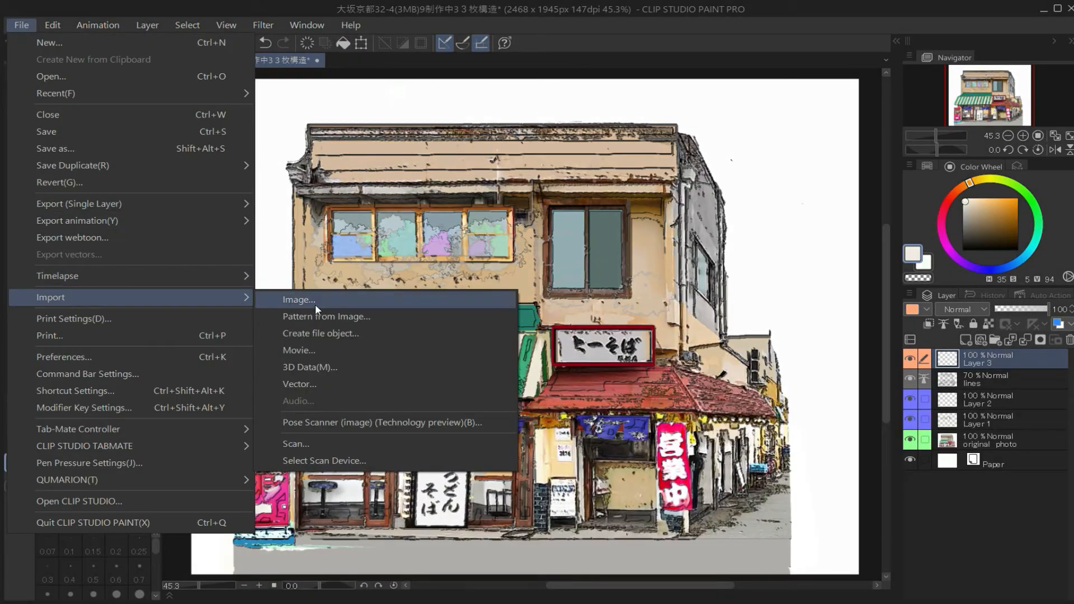
click(314, 304)
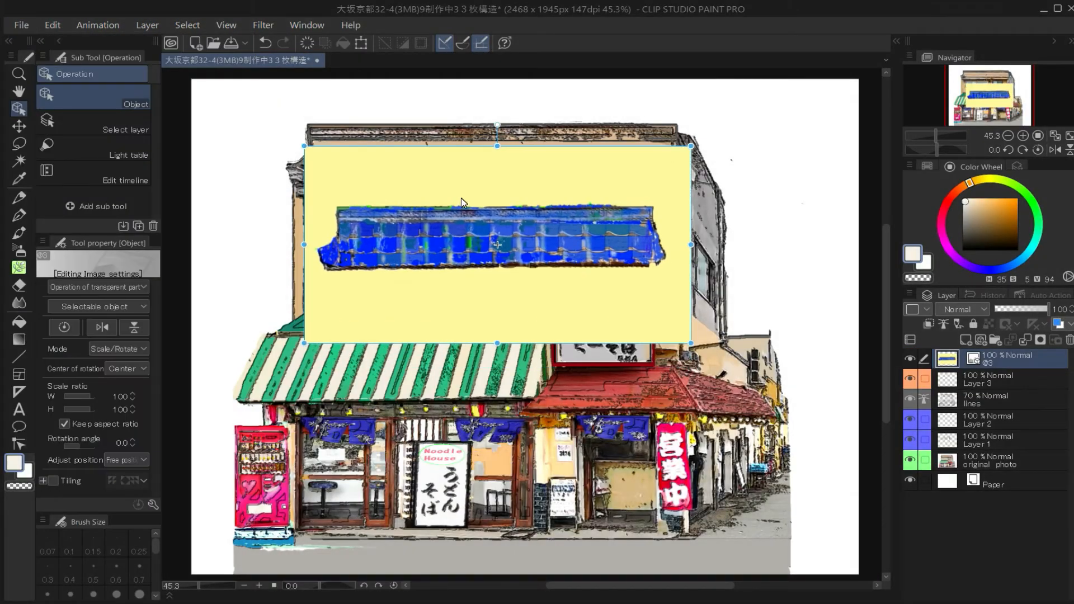
right_click(1024, 357)
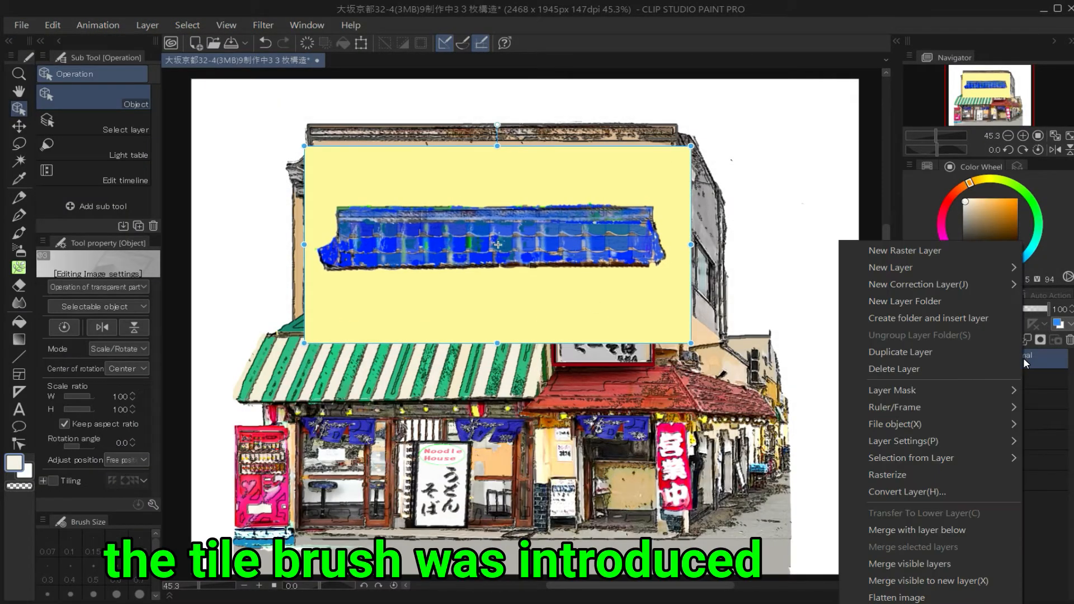
click(895, 492)
- Clear the yellow background around the imported roof tiles with a transparent fill that refers only to the editing layer
click(19, 325)
click(19, 486)
click(448, 296)
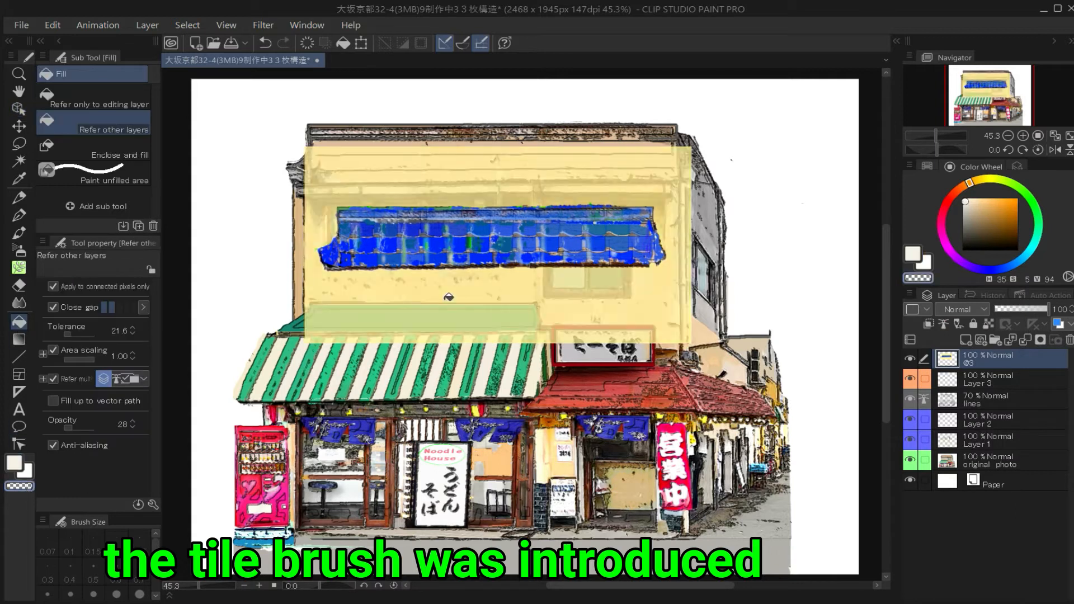
click(265, 42)
click(96, 100)
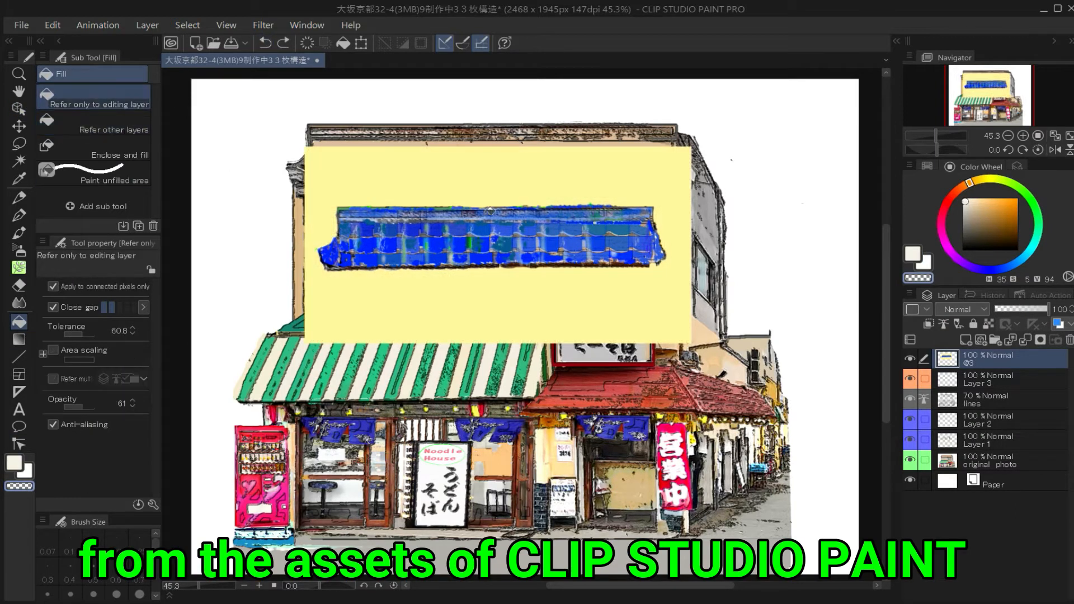
click(457, 175)
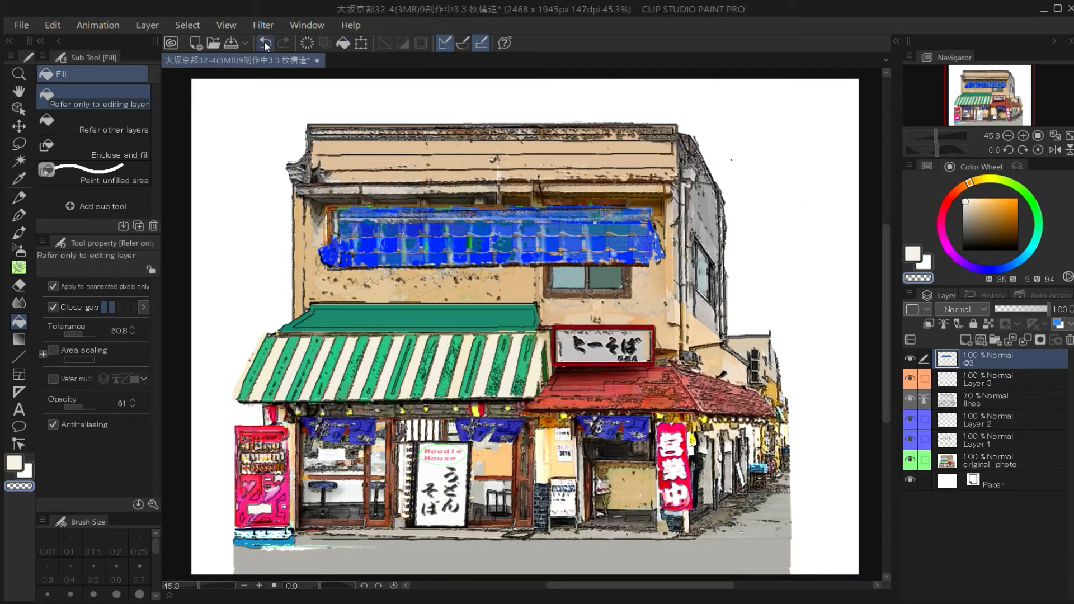
- Enlarge the blue roof tiles to about 118%, tilt them about 0.5°, and fit them over the building's top edge, widening them slightly
click(361, 43)
drag(471, 148, 445, 64)
drag(666, 167, 694, 203)
drag(747, 282, 747, 284)
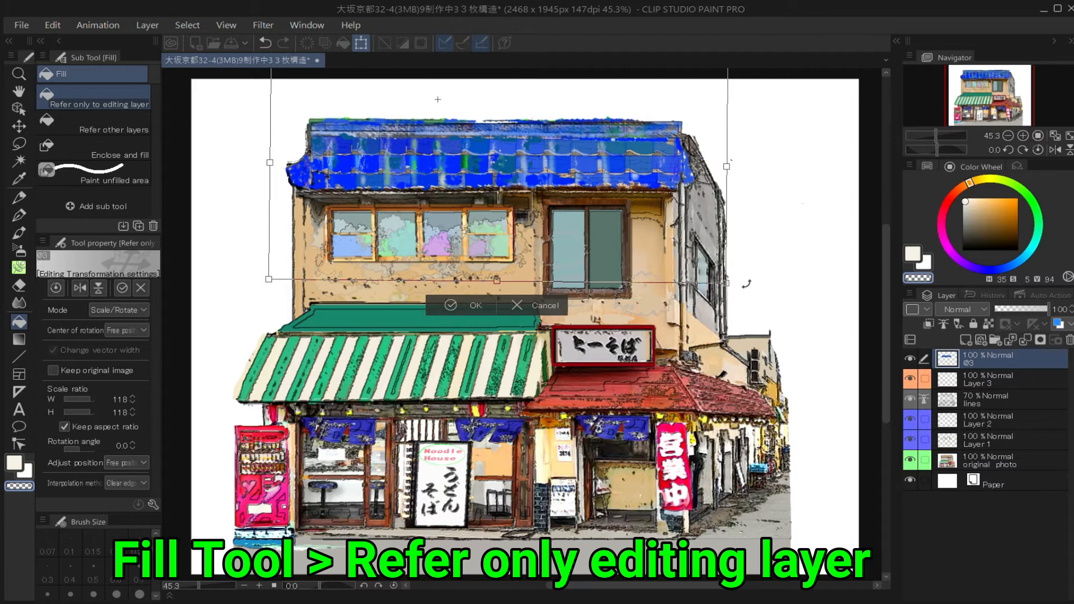
drag(455, 163, 451, 164)
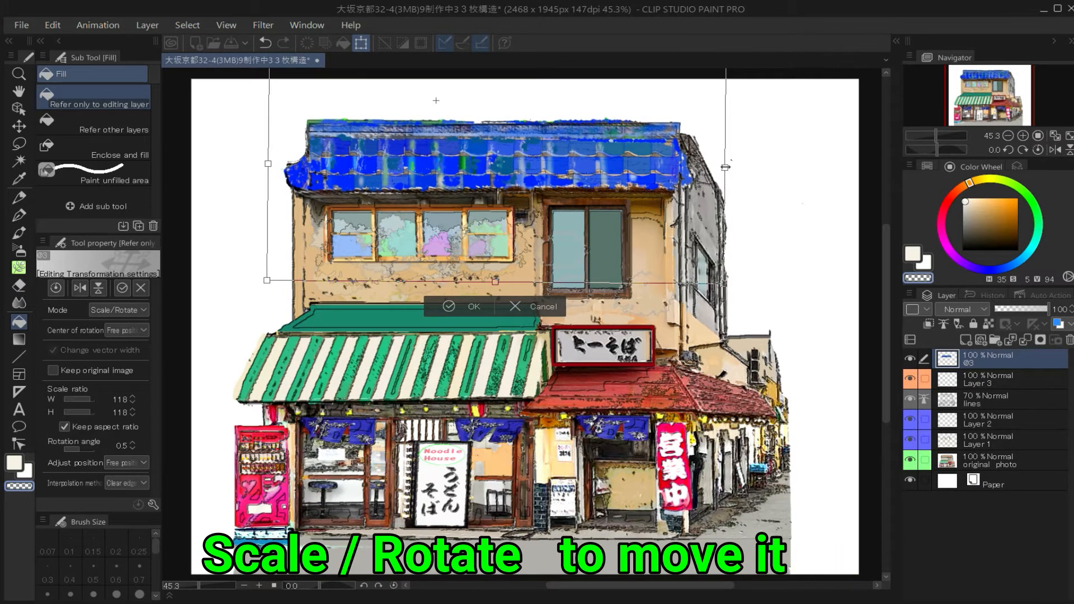
drag(725, 169, 730, 167)
click(474, 309)
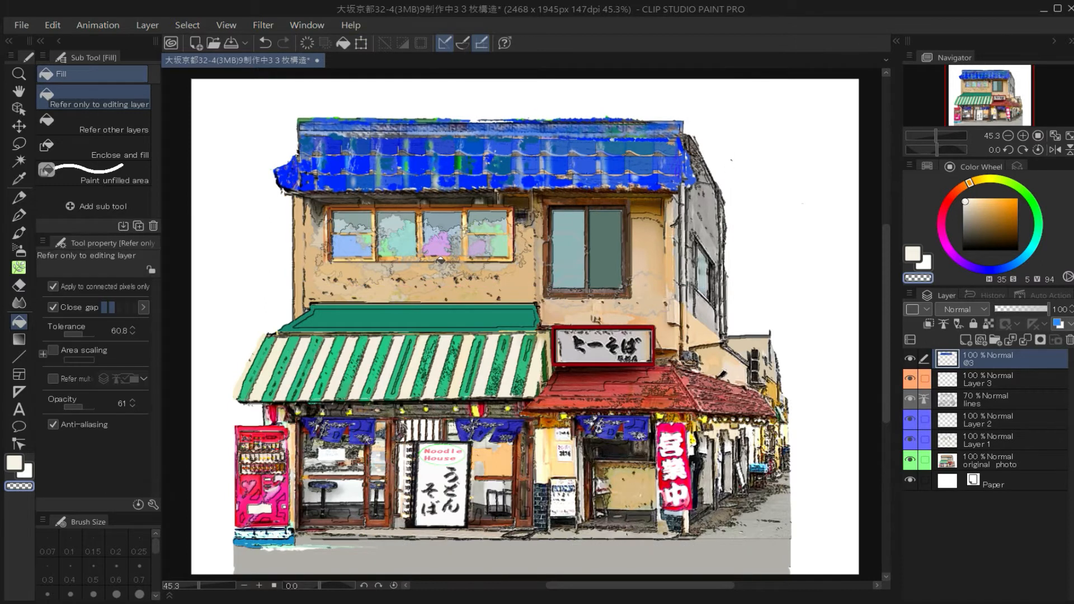
- Import the air-conditioner outdoor unit image onto the canvas as a new layer
click(21, 25)
mouse_move(67, 297)
click(285, 298)
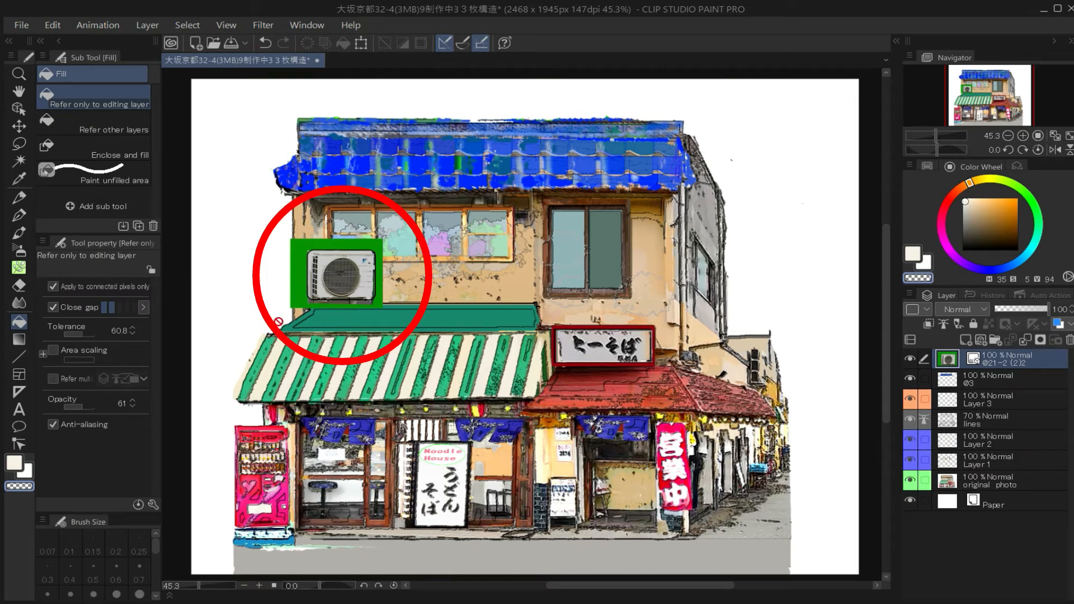
- Convert the air-conditioner layer to an editable raster layer and clear its green background with a transparent fill
right_click(1028, 363)
click(917, 476)
click(300, 278)
click(299, 278)
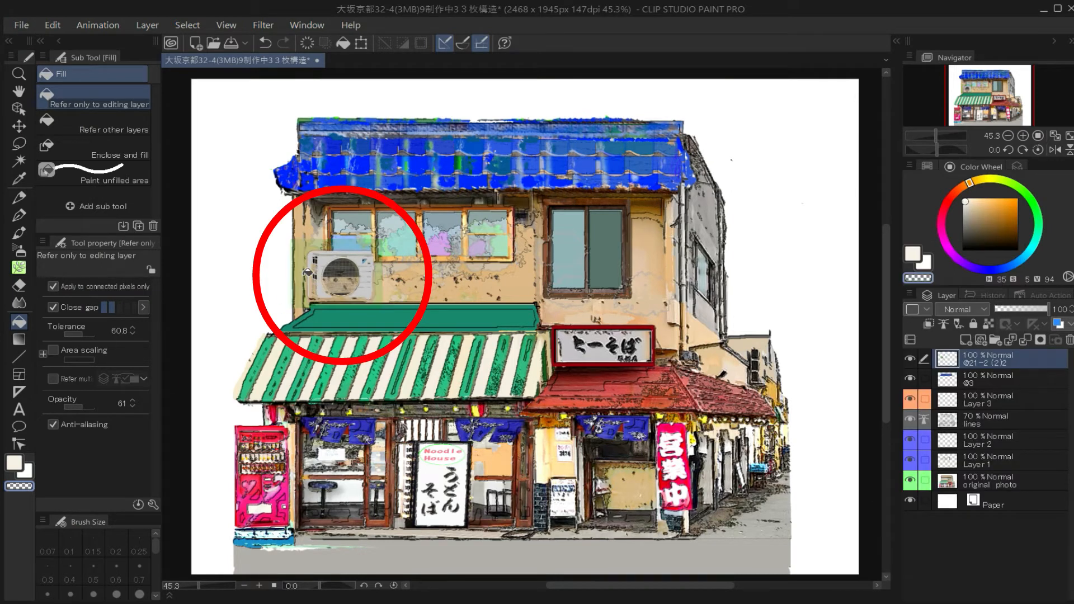
- Scale down the outdoor unit and place it at the left end of the upper wall, just above the green awning
click(361, 43)
drag(369, 287, 293, 288)
drag(214, 241, 255, 271)
drag(294, 283, 325, 280)
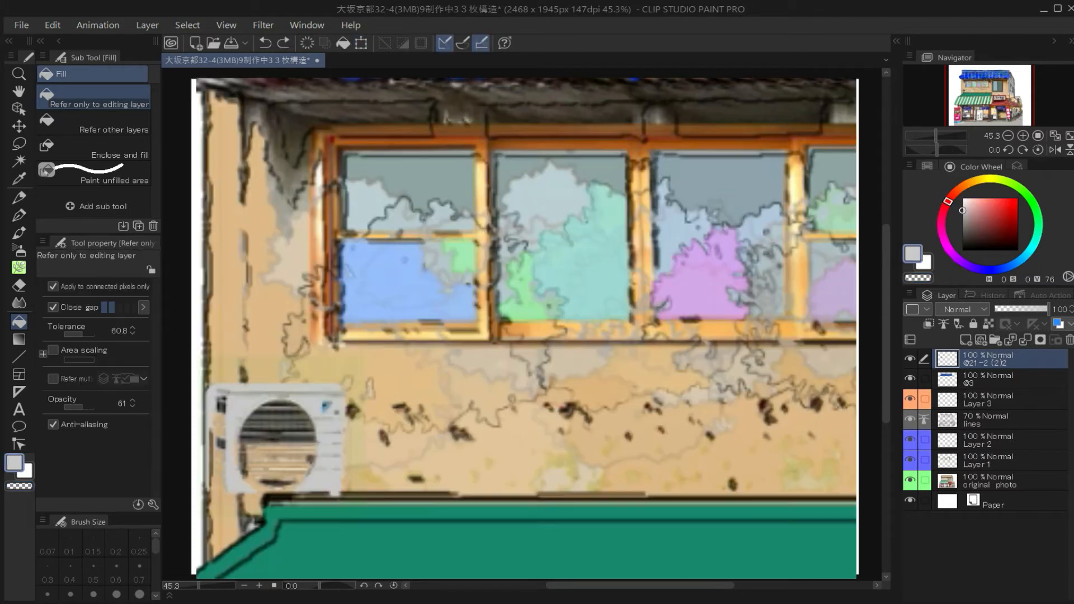
- Touch up the lower part of the outdoor unit with light grey G-pen strokes at brush size 1.5
click(18, 197)
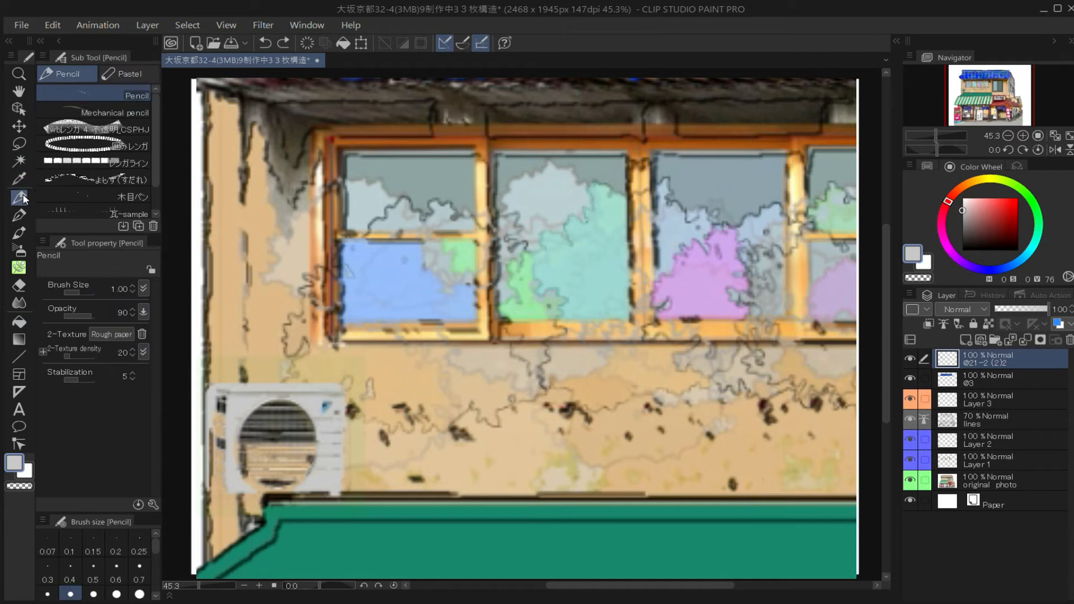
click(16, 218)
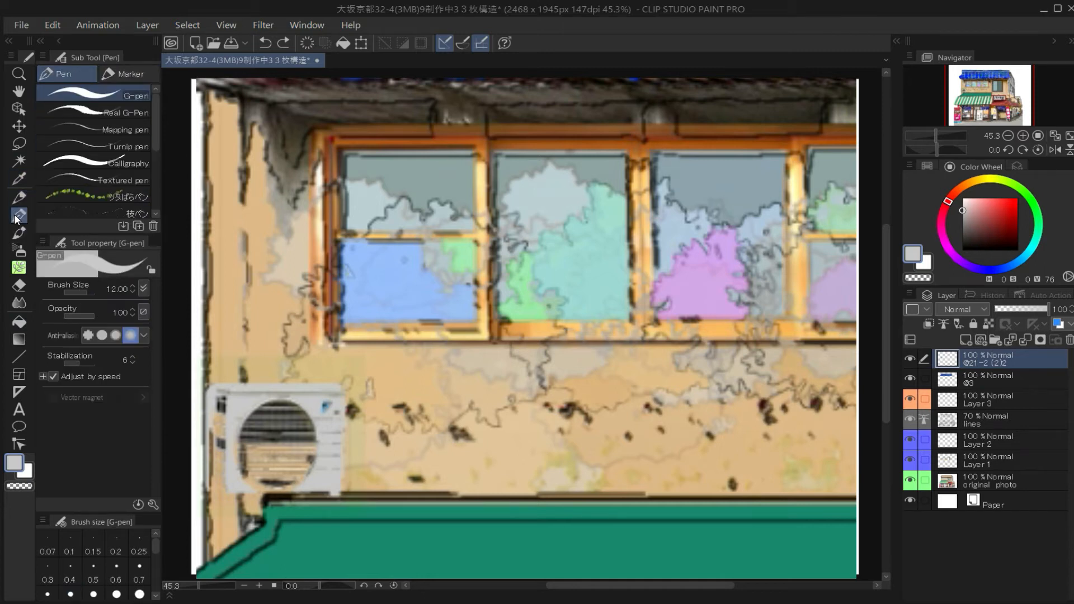
click(116, 594)
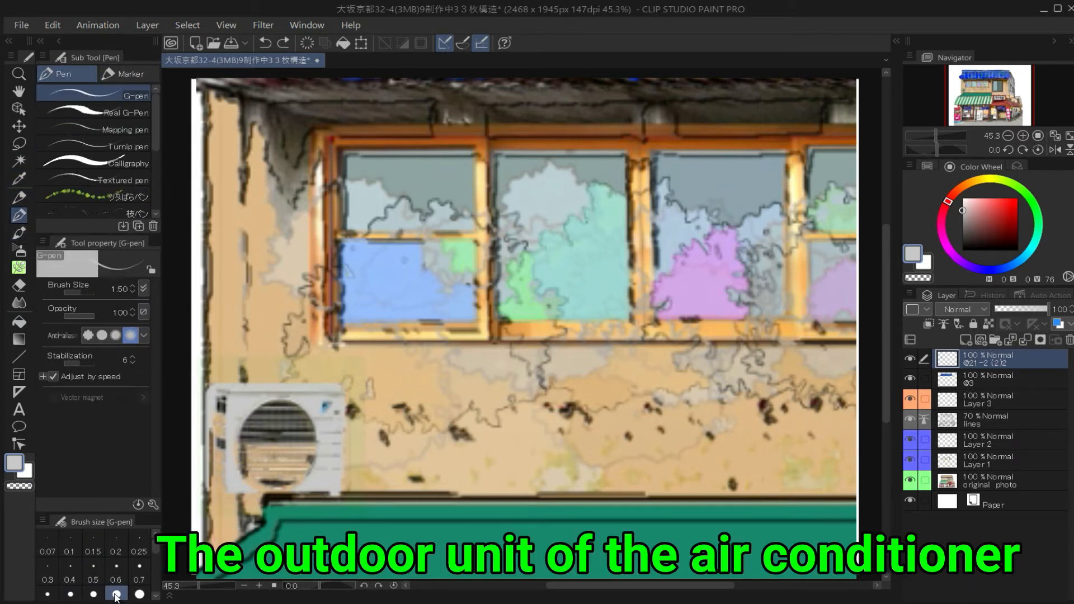
mouse_move(222, 446)
mouse_down()
mouse_move(224, 396)
mouse_move(229, 481)
mouse_move(257, 481)
mouse_move(231, 489)
mouse_move(303, 506)
mouse_move(234, 500)
mouse_up()
- Sample a near-black colour and outline the outdoor unit's top and sides with the G-pen at brush size 1
alt+click(269, 497)
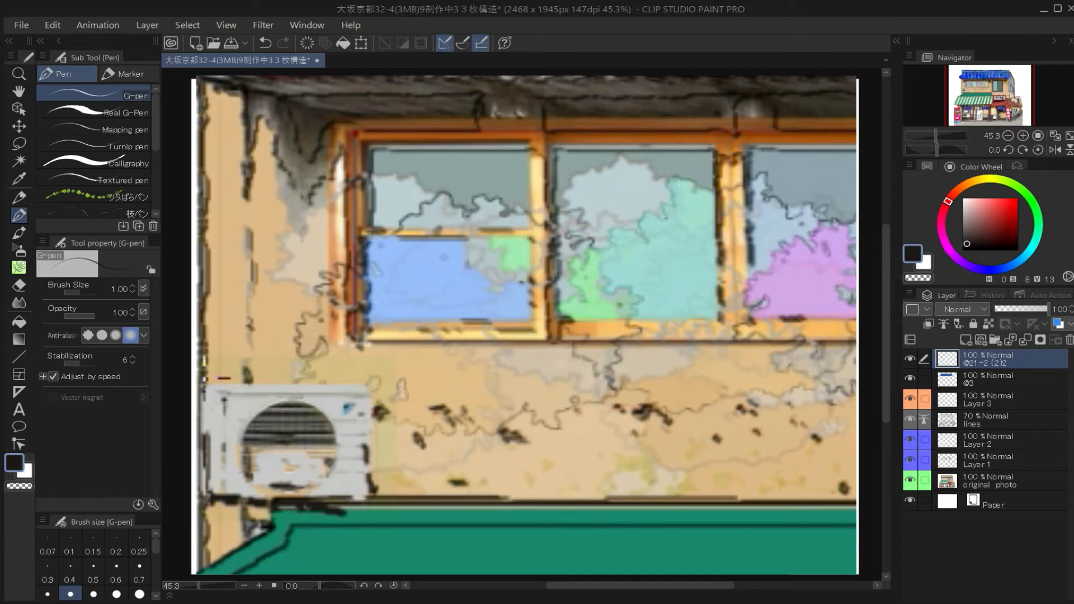
drag(204, 379, 374, 393)
drag(205, 418, 208, 450)
drag(207, 383, 209, 447)
drag(374, 406, 371, 490)
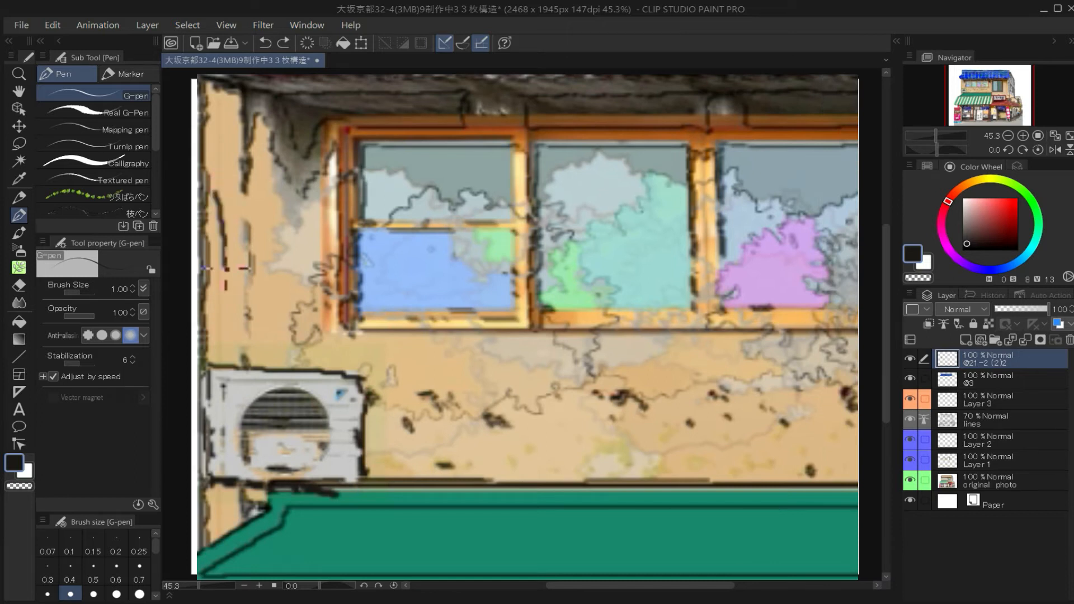
- Draw the outline of a vertical pipe rising above the outdoor unit and reinforce the unit's bottom, top and left edges
mouse_move(226, 270)
mouse_down()
mouse_move(225, 346)
mouse_move(219, 199)
mouse_move(217, 366)
mouse_up()
drag(360, 487, 211, 485)
drag(208, 368, 365, 372)
drag(213, 390, 213, 465)
mouse_move(212, 189)
mouse_down()
mouse_move(223, 212)
mouse_move(209, 211)
mouse_up()
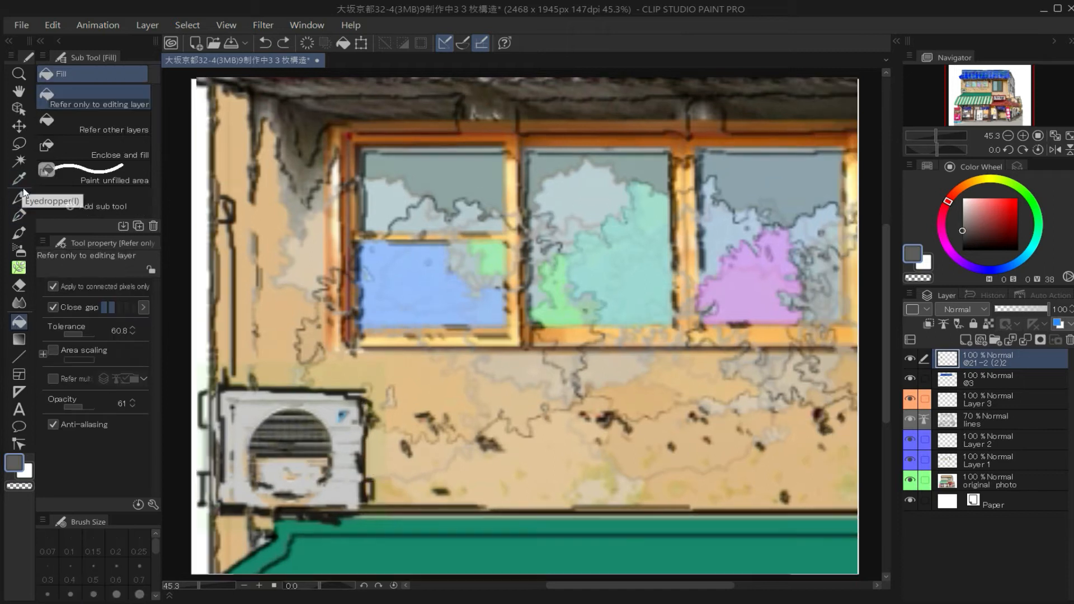
- Paint the pipe above the outdoor unit light grey with an enlarged Pencil brush, and set the G-pen to size 0.6
click(19, 197)
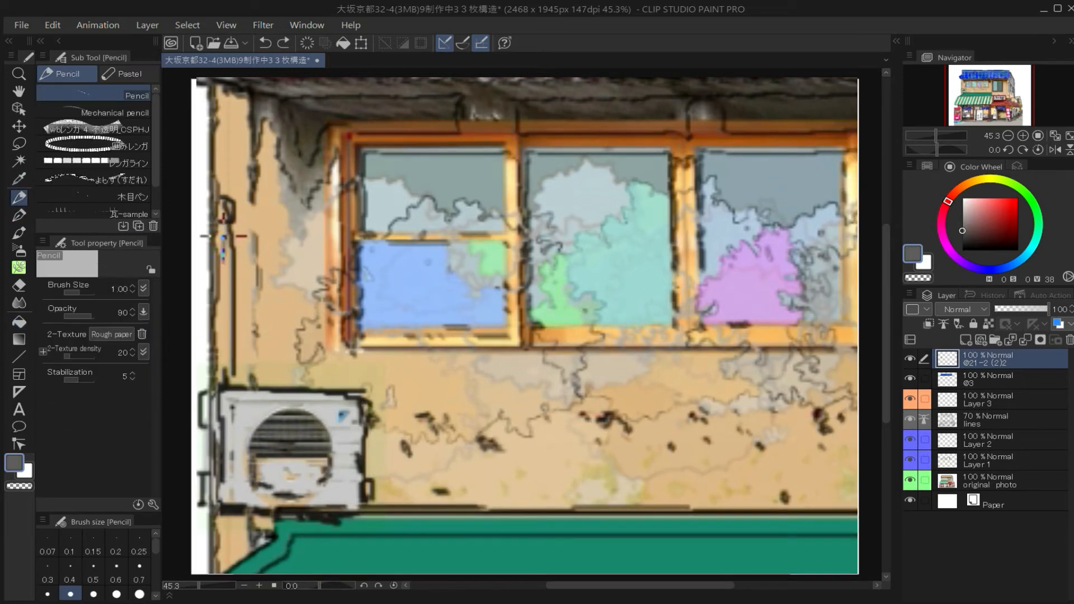
drag(226, 250, 226, 325)
key(bracketright)
key(bracketright)
key(bracketright)
key(bracketright)
key(bracketright)
key(bracketright)
key(bracketright)
key(bracketright)
key(bracketright)
key(bracketright)
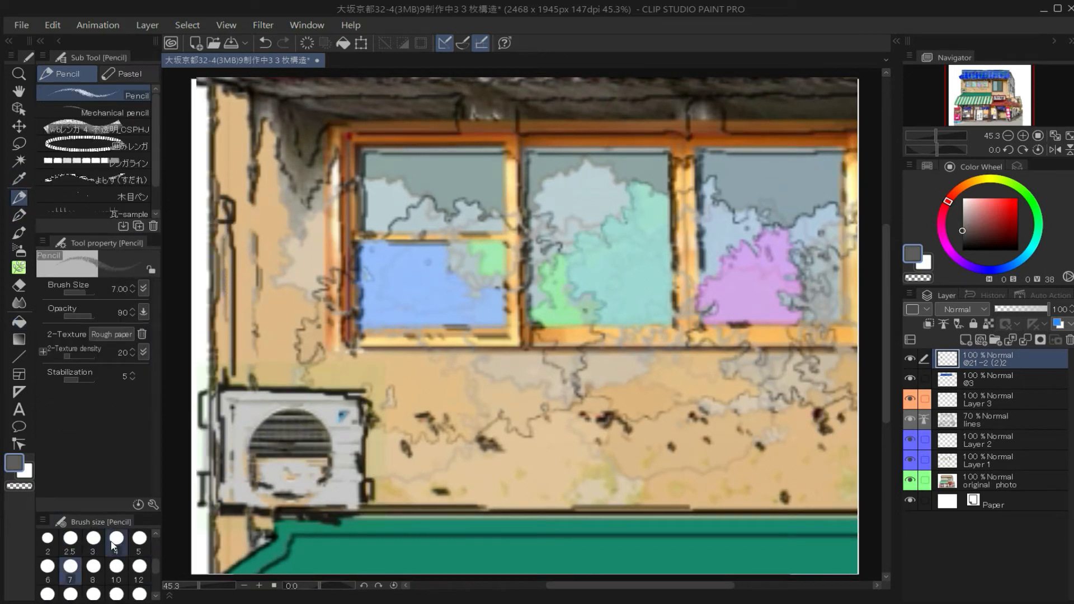
key(bracketleft)
key(ctrl+z)
click(962, 215)
mouse_move(226, 214)
mouse_down()
mouse_move(228, 388)
mouse_move(234, 232)
mouse_move(234, 385)
mouse_move(241, 364)
mouse_up()
key(p)
click(115, 540)
click(116, 546)
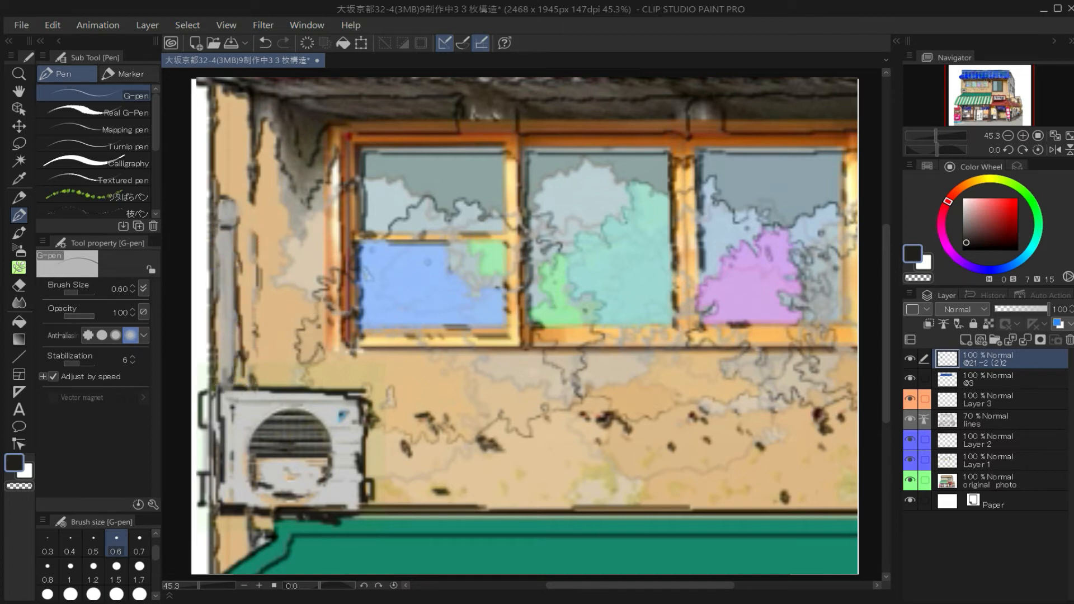
- Import the white curtain image as a new layer and convert it to an editable raster layer
click(18, 108)
click(22, 25)
mouse_move(79, 296)
click(291, 299)
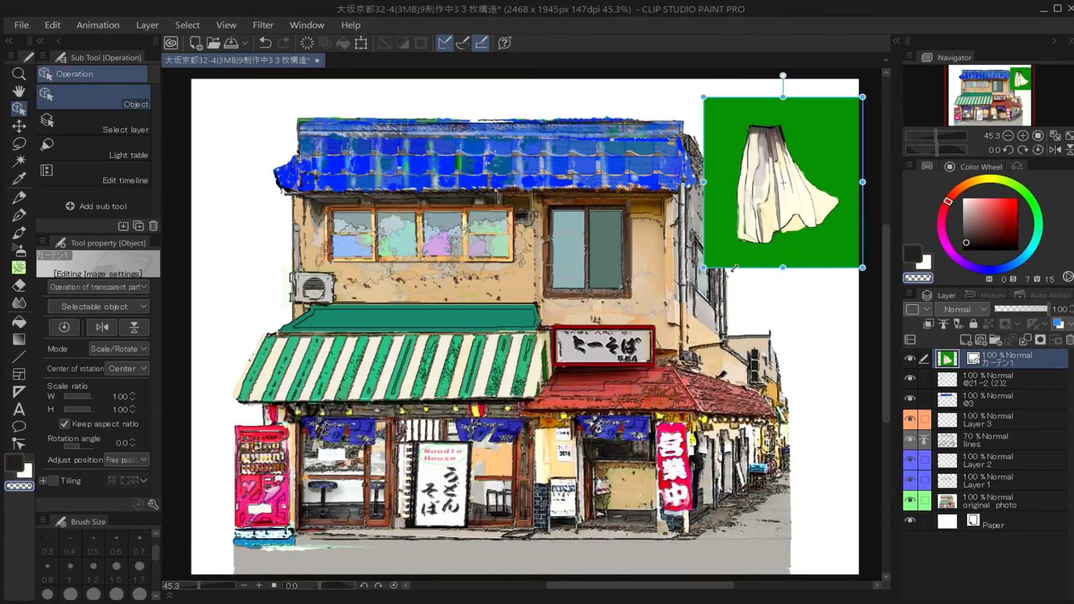
right_click(1008, 359)
click(887, 470)
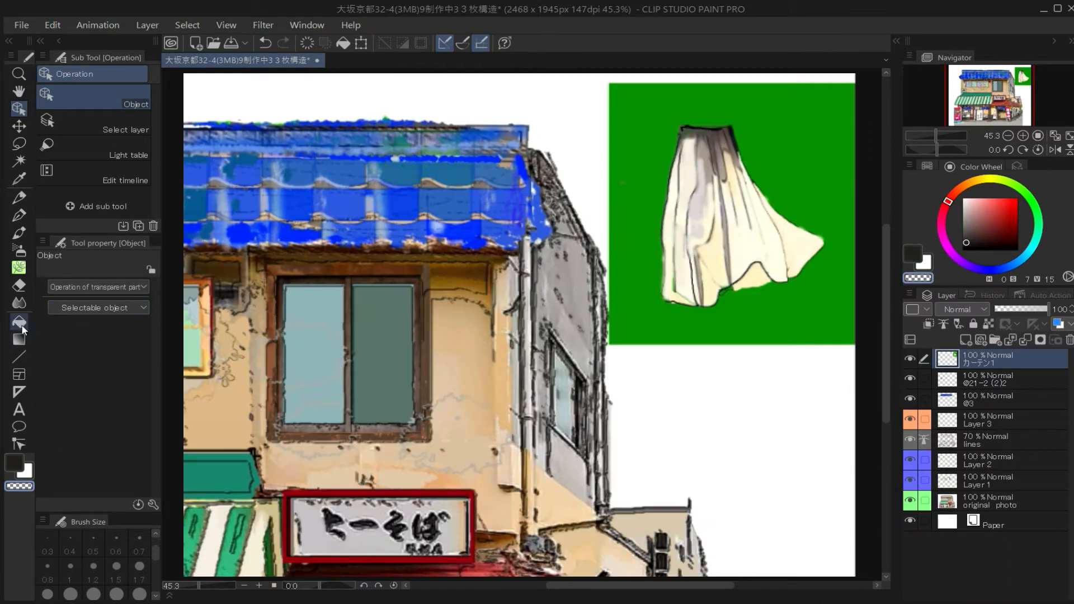
- Adjust the fill tolerance and clear the green background around the curtain with a transparent fill
click(20, 324)
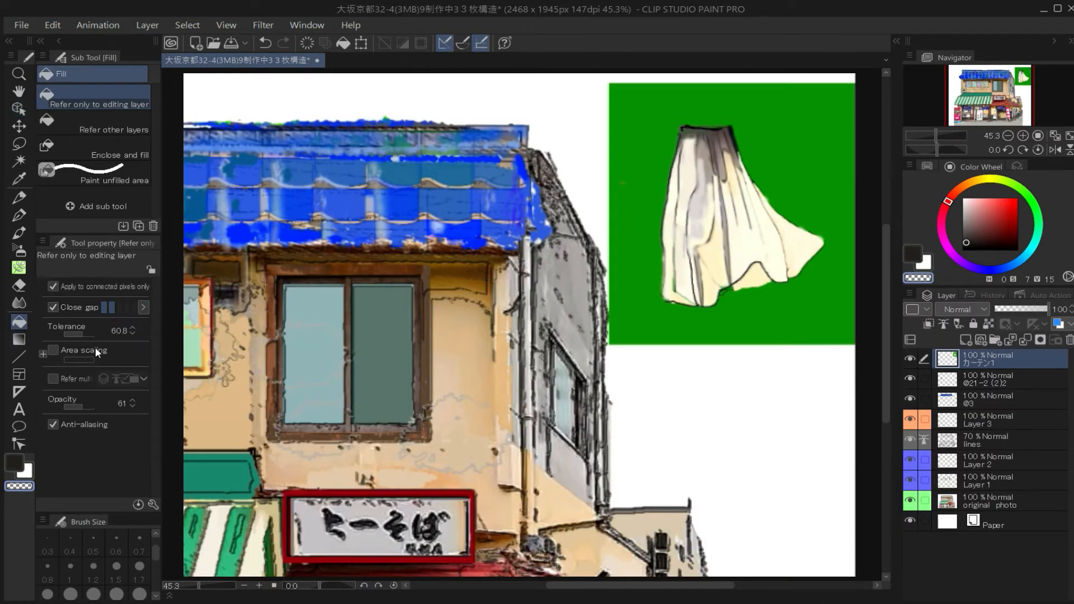
click(70, 333)
click(649, 178)
key(ctrl+z)
- Scale down the curtain and move it over the large window on the right of the upper floor
key(ctrl+t)
drag(615, 343, 665, 289)
drag(772, 226, 364, 392)
- Distort the curtain by its control points so it hangs inside the window frame and billows out to the right
click(119, 310)
click(118, 323)
drag(447, 456, 510, 495)
drag(432, 316, 417, 326)
drag(464, 383, 511, 376)
drag(383, 361, 386, 356)
drag(238, 358, 236, 360)
drag(346, 371, 341, 368)
click(340, 530)
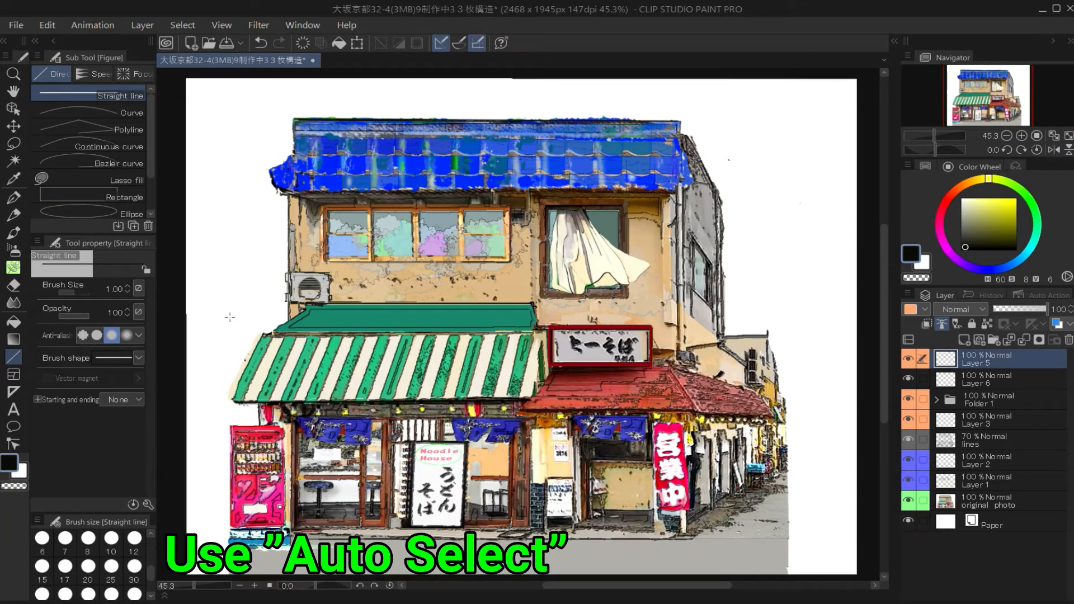
- Auto-select the area outside the building and draw tree trunks and branches there with the 木の幹 pen at sizes 25 and 10
click(14, 161)
click(214, 182)
click(13, 198)
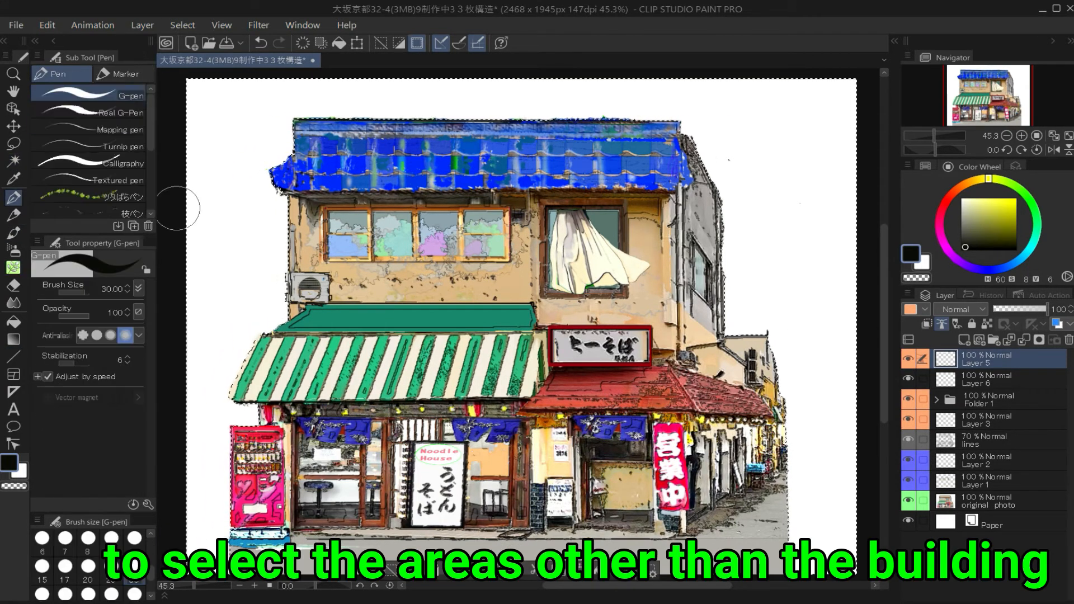
scroll(88, 162, down, 3)
click(88, 144)
drag(225, 365, 208, 232)
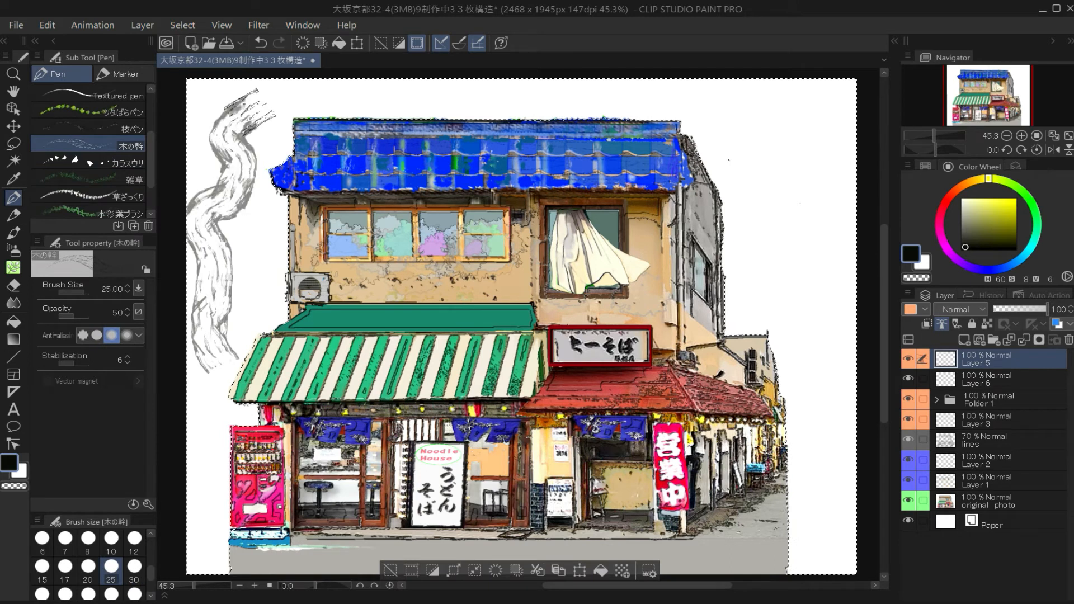
mouse_move(224, 410)
mouse_down()
mouse_move(240, 362)
mouse_move(213, 293)
mouse_up()
drag(220, 415, 244, 446)
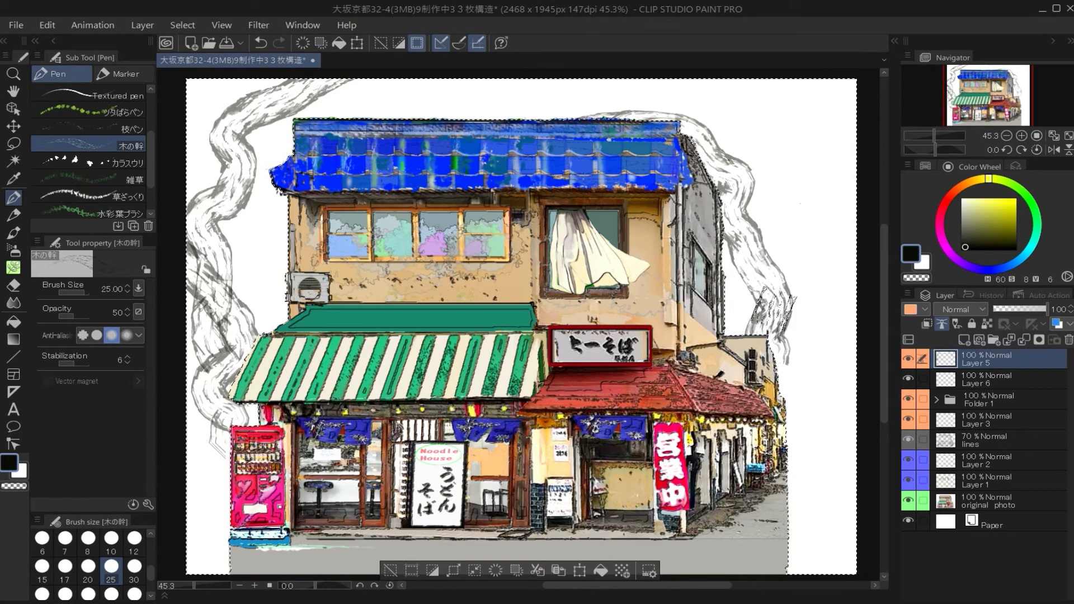
click(88, 566)
click(112, 538)
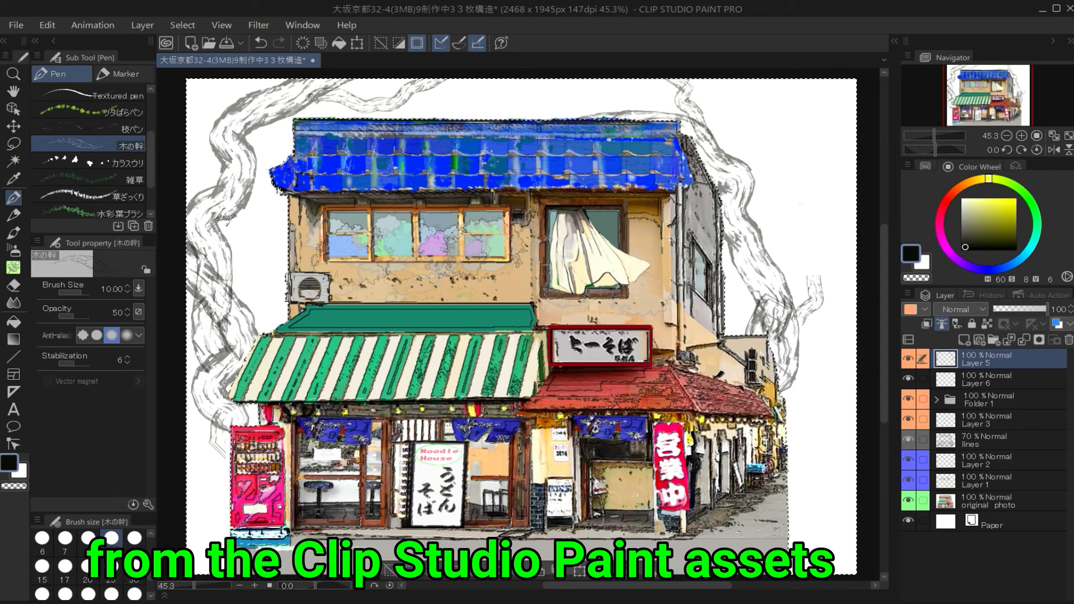
- Stamp green foliage on both sides of the building with the 水彩木の葉/透明 brush, using sizes 70, 20 and 30
click(14, 268)
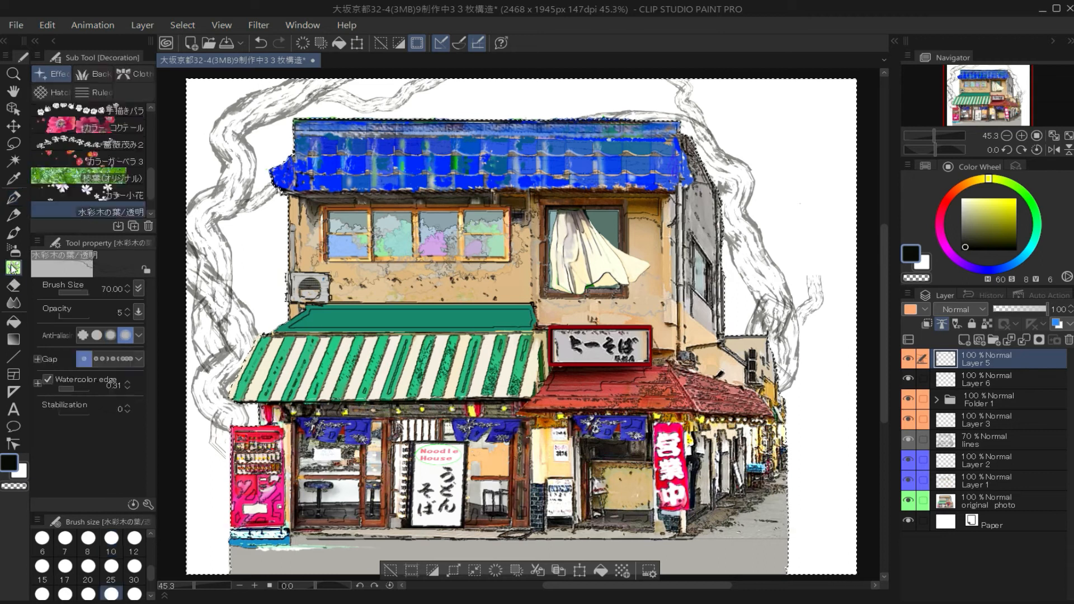
click(103, 184)
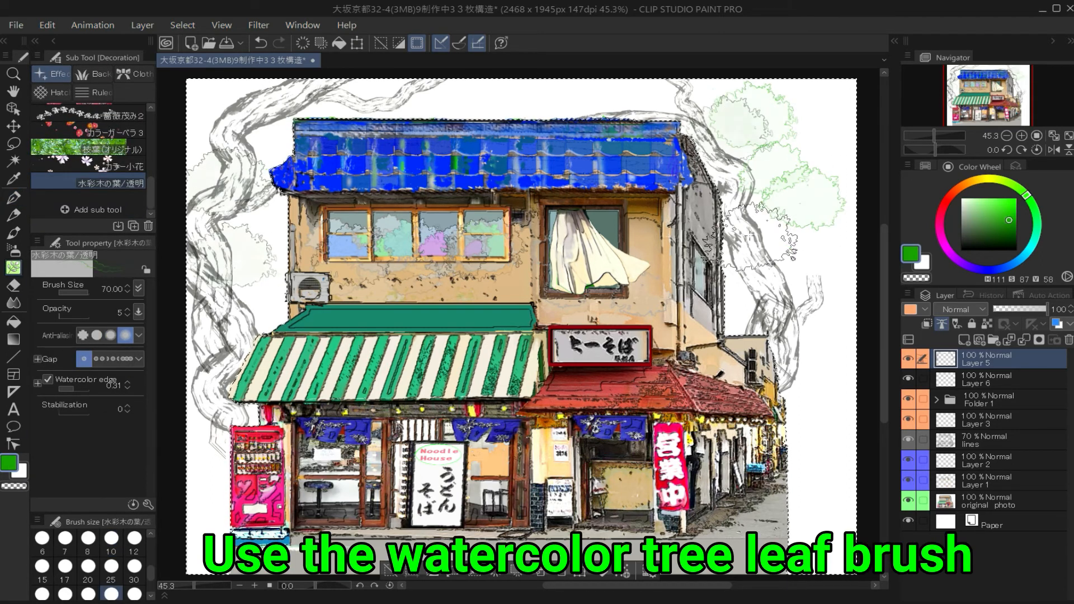
click(750, 236)
click(797, 291)
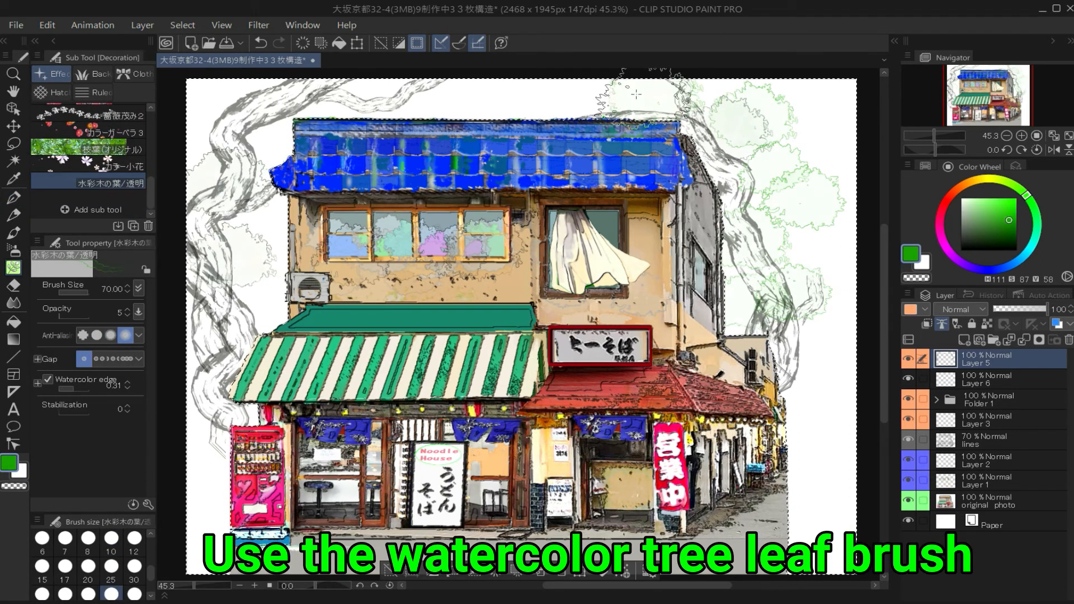
click(229, 132)
click(226, 211)
click(238, 302)
click(88, 567)
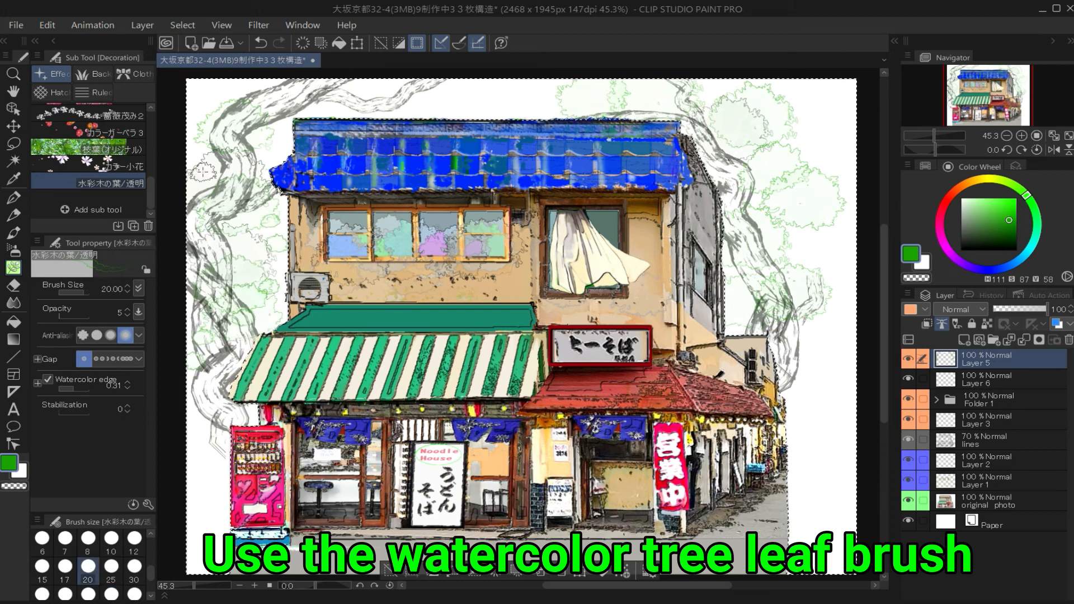
click(134, 566)
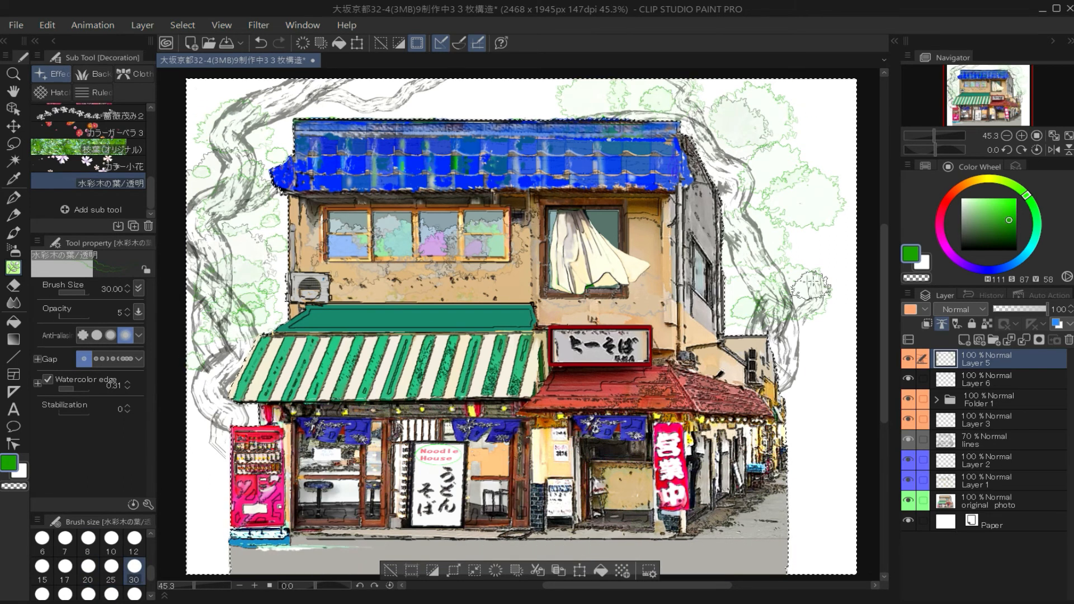
- Deselect the area and stamp foliage on the wall above the awning, green at size 30 and dark green at size 40
key(ctrl+d)
click(359, 283)
click(401, 297)
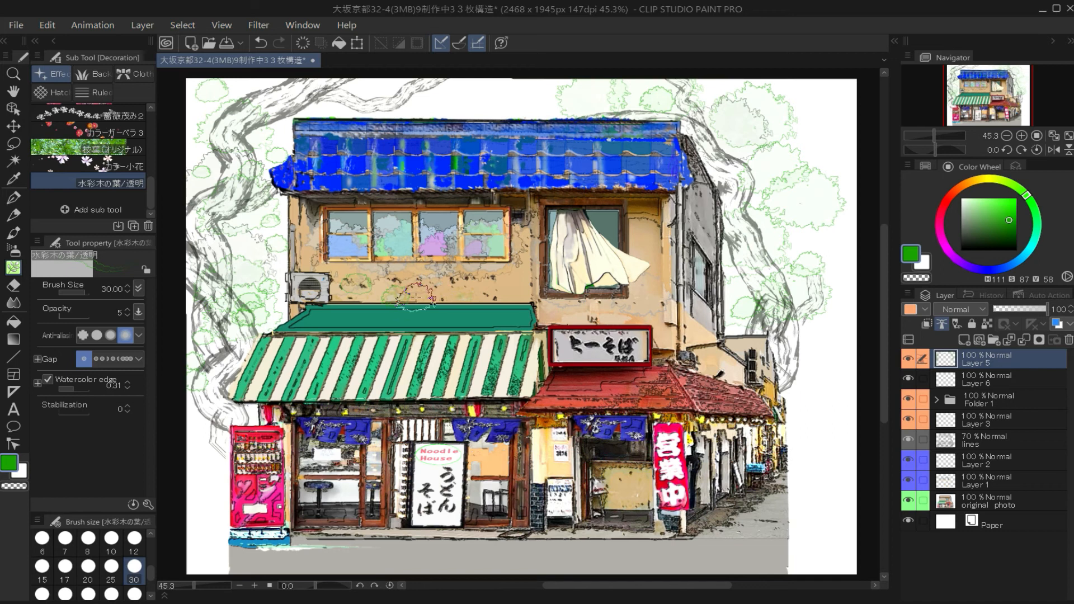
click(986, 245)
click(42, 594)
click(374, 302)
click(421, 294)
click(343, 318)
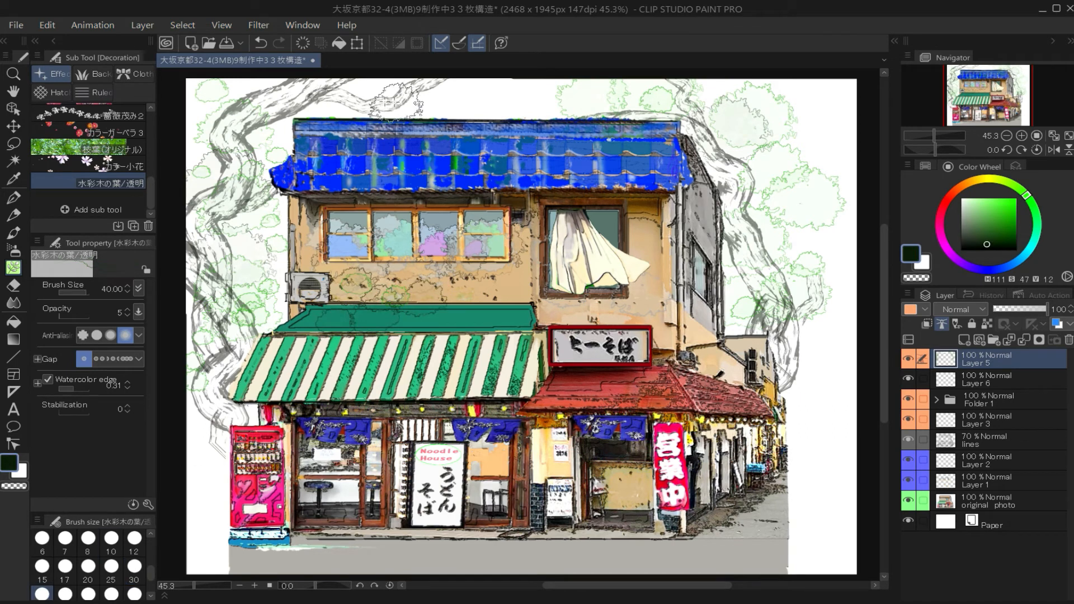
- Stamp dark green foliage beside the building's lower right and left edges at size 40, and above the roof at size 60
click(799, 395)
click(827, 412)
click(805, 446)
click(199, 407)
click(199, 129)
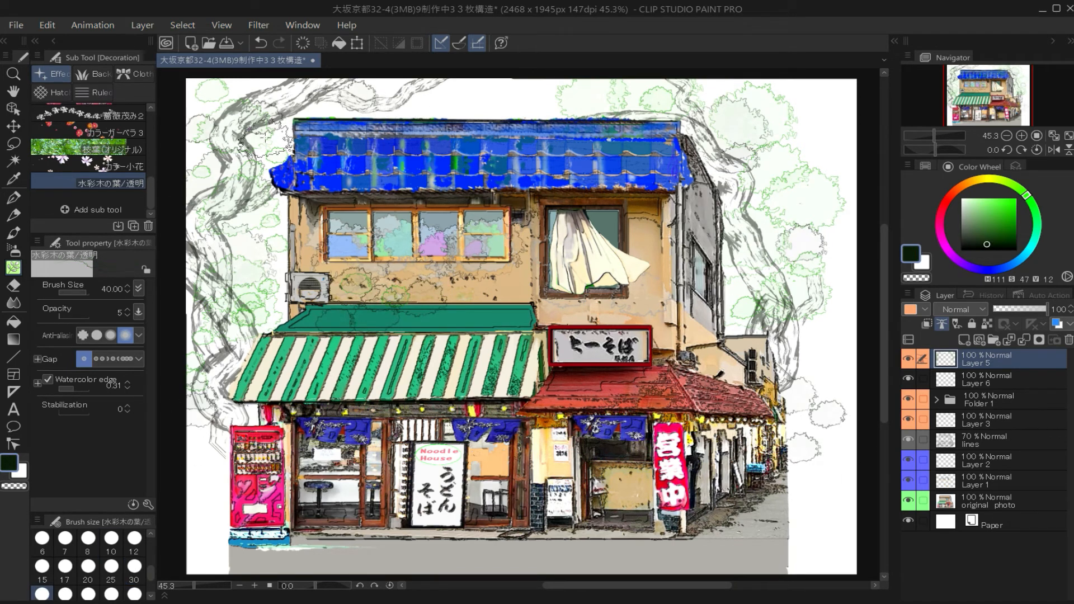
drag(150, 573, 151, 579)
click(88, 568)
click(355, 98)
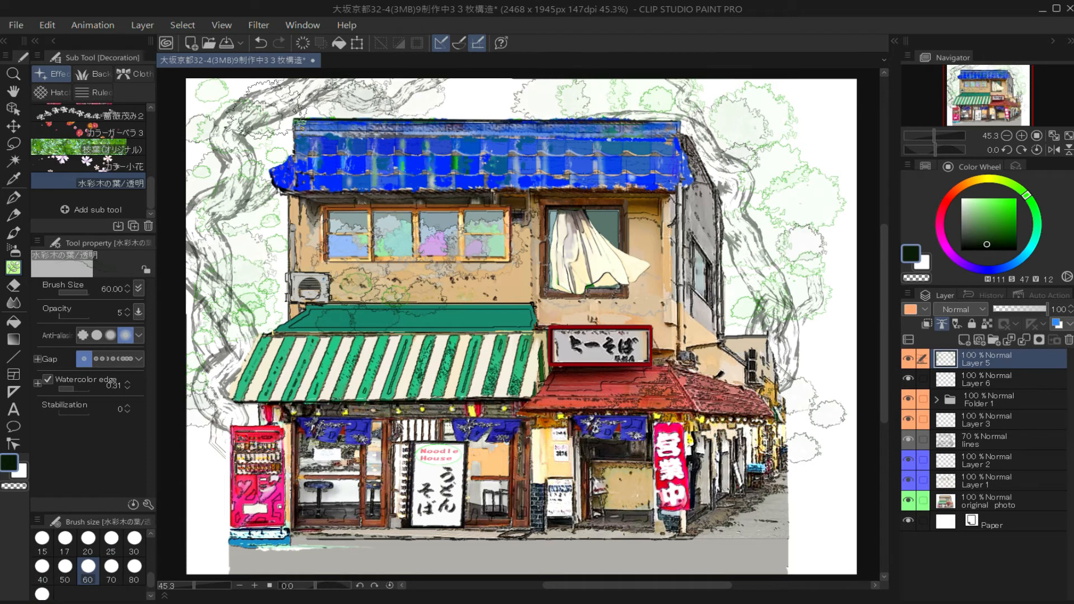
- On Layer 6, colour the foliage above the roof and at the upper right green with the Soft airbrush
click(985, 379)
key(b)
click(999, 218)
drag(551, 90, 535, 104)
drag(719, 114, 748, 126)
drag(654, 102, 664, 101)
drag(570, 95, 578, 102)
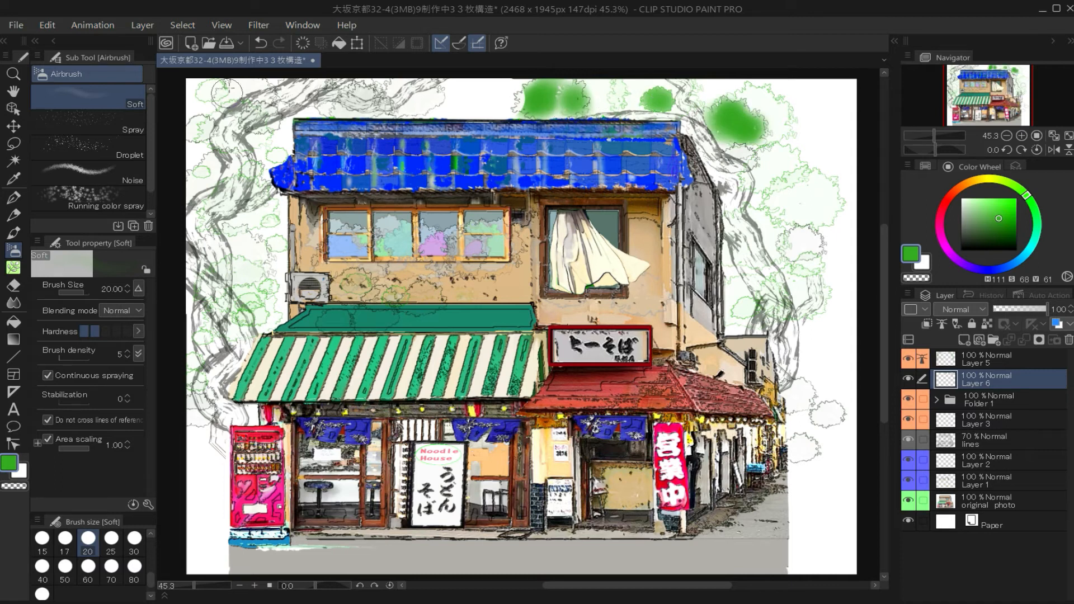
- Airbrush green over the foliage left of the building and on the wall above the awning
drag(266, 155, 270, 158)
drag(243, 245, 258, 253)
drag(350, 284, 358, 284)
drag(418, 297, 373, 310)
click(970, 205)
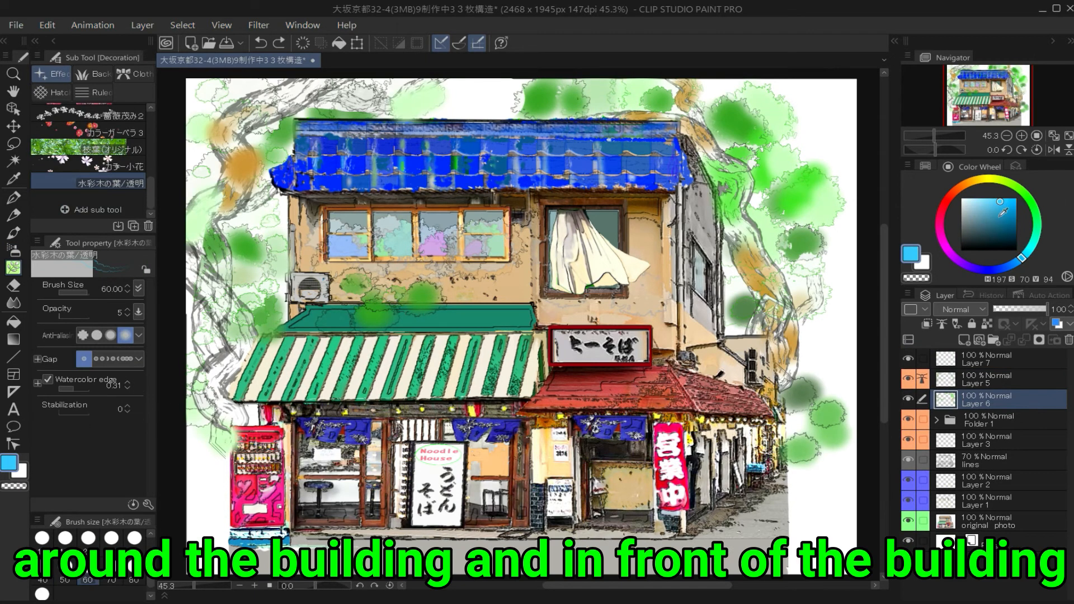
- Stamp near-black foliage outlines at size 60 on the building's right side, then around both sides on Layer 5
mouse_move(828, 291)
mouse_down()
mouse_move(839, 324)
mouse_move(739, 310)
mouse_up()
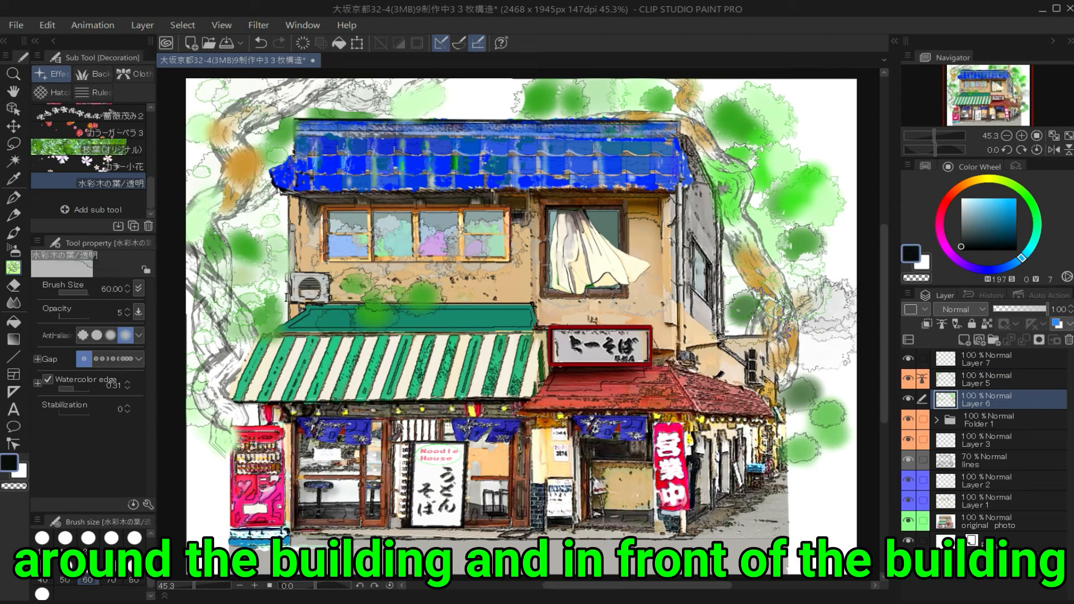
click(990, 380)
drag(207, 105, 239, 161)
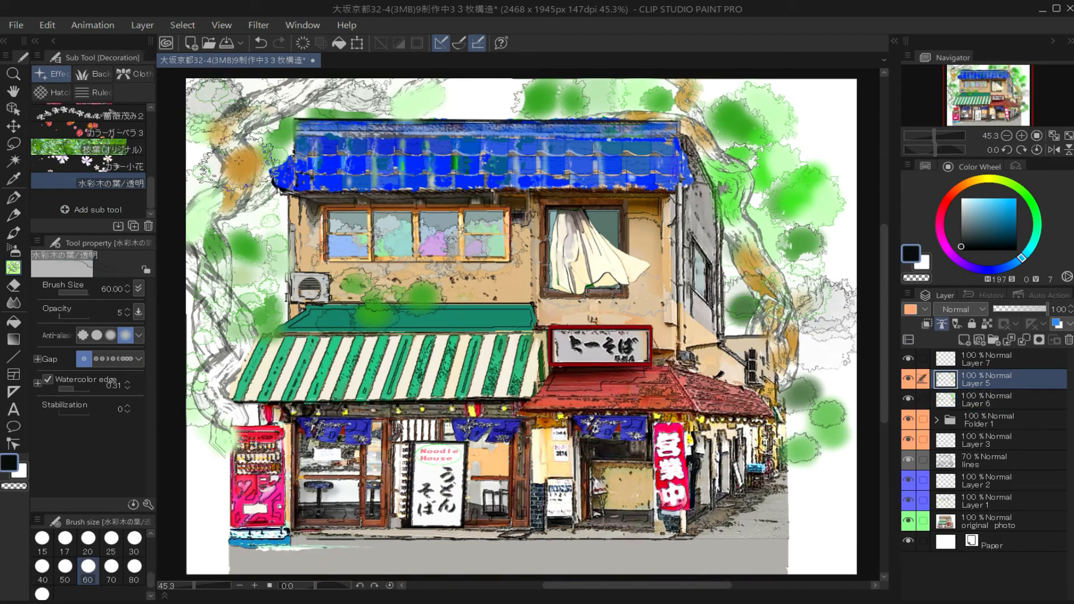
click(243, 228)
click(325, 96)
click(206, 295)
click(799, 405)
click(826, 399)
click(750, 297)
click(249, 218)
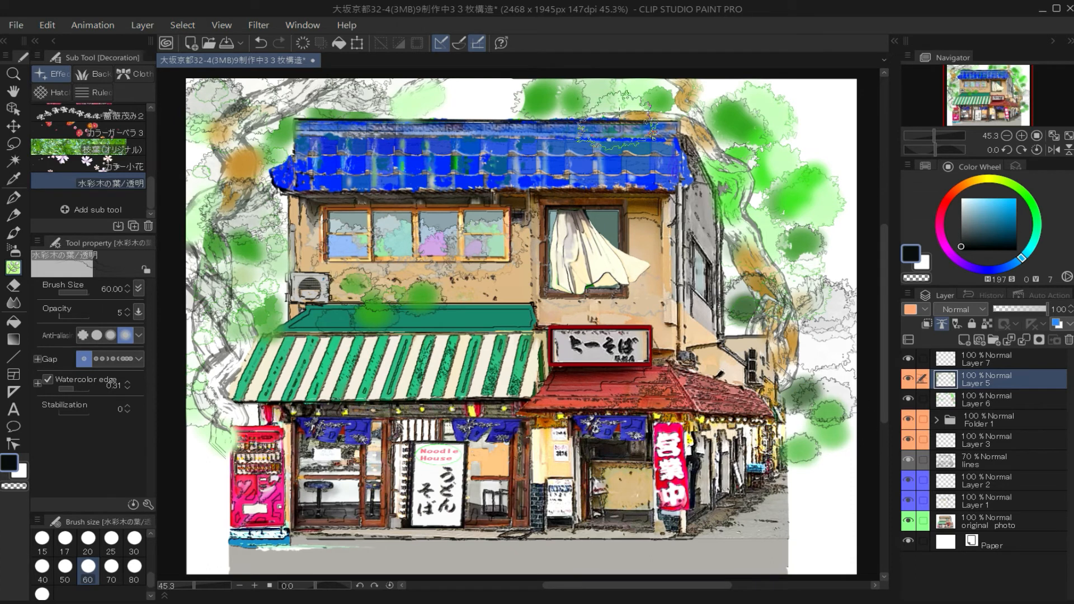
- Fill the sky to the upper right of the building with light blue, referring to other layers
click(14, 322)
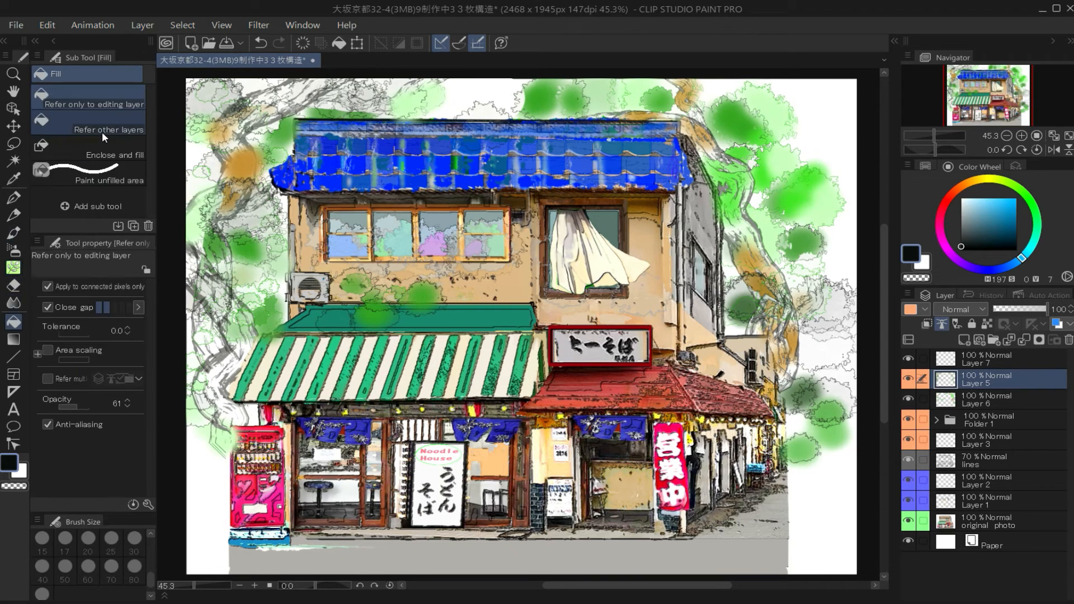
click(102, 129)
click(996, 197)
click(992, 198)
click(829, 122)
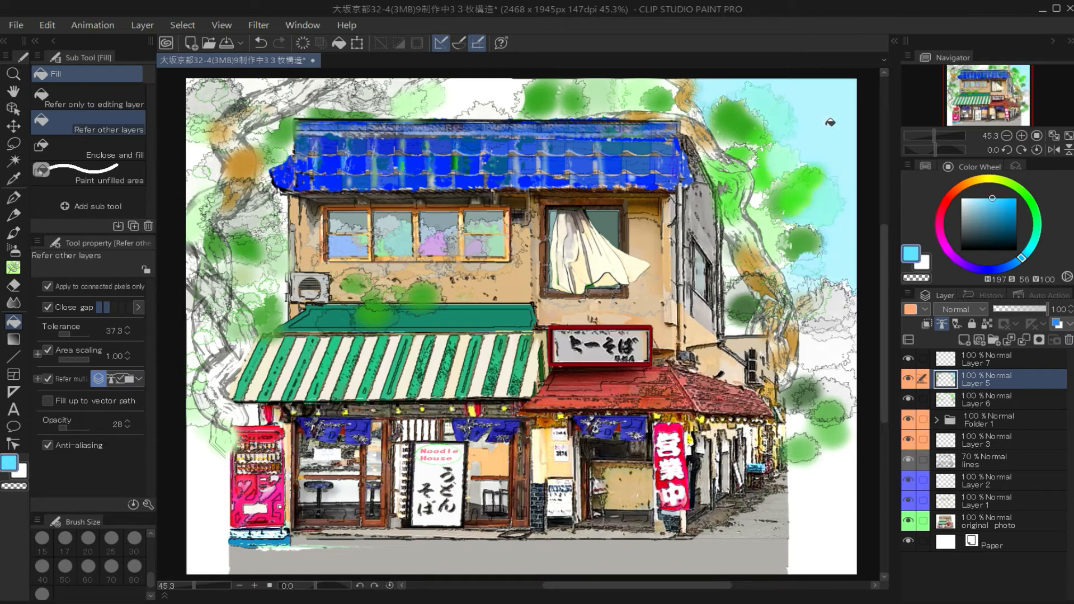
- Redo the light blue sky fill at tolerance 13.7, and fill the sky gaps to the upper left of the building too
click(260, 45)
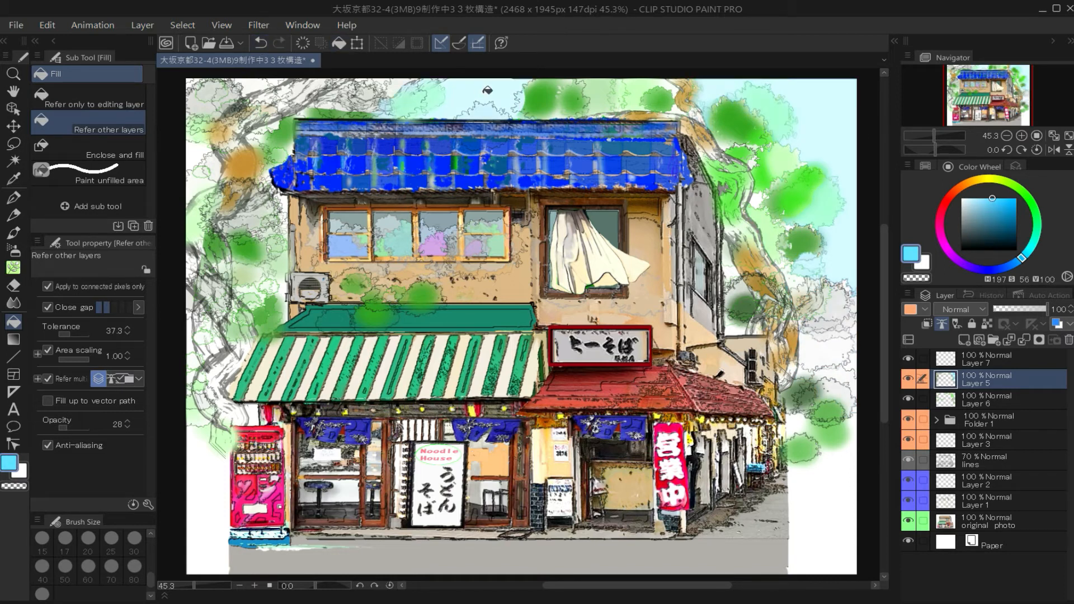
click(832, 116)
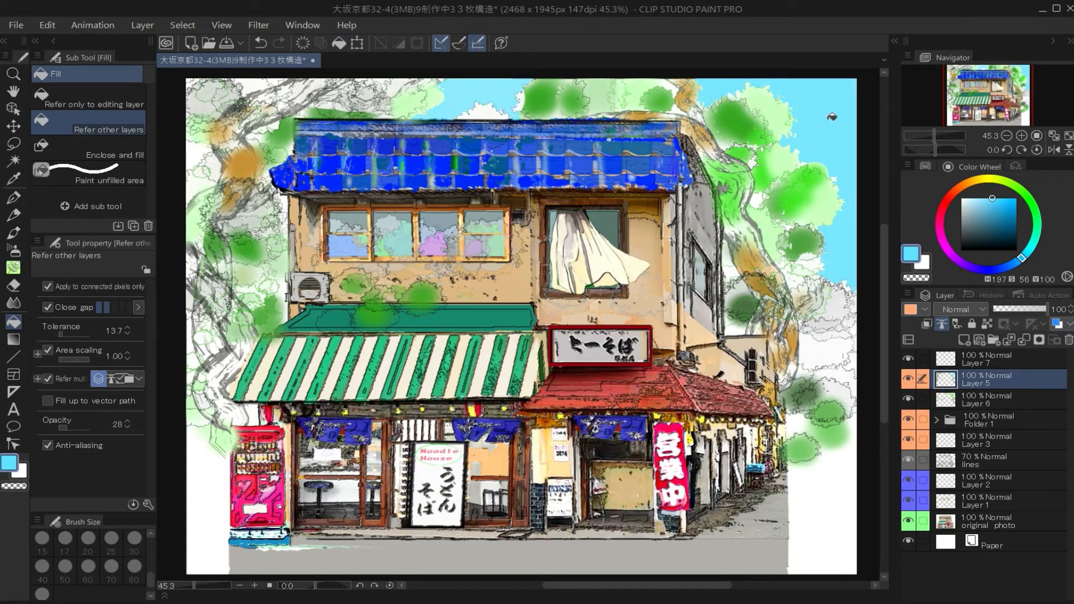
click(252, 84)
click(200, 151)
click(196, 181)
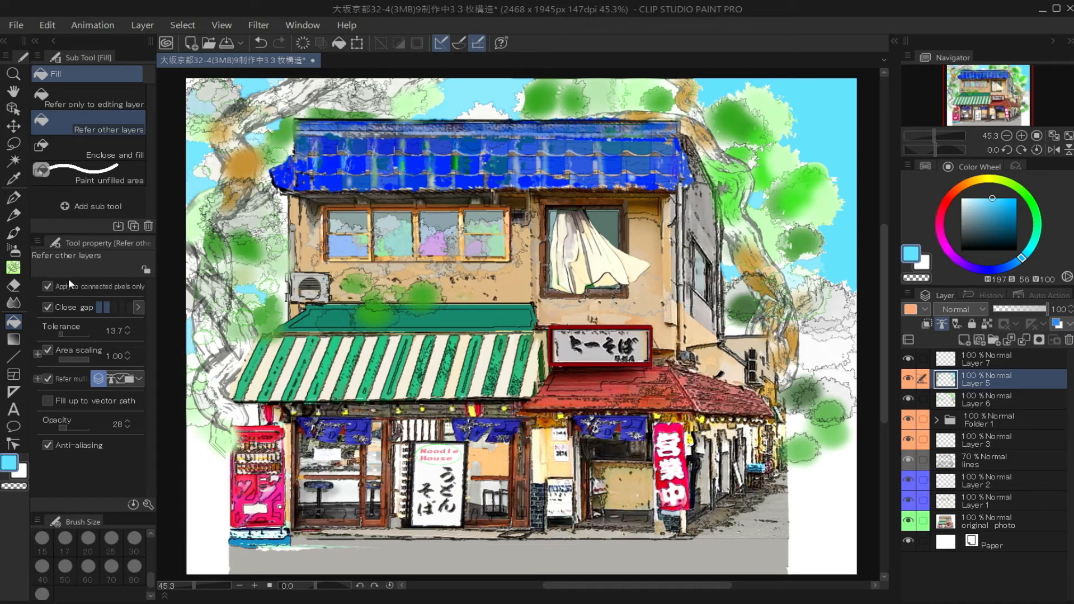
- Stamp bright green leaves with the 葉っぱ2 decoration brush at size 20 over the left-hand foliage and along the top of the roof
click(13, 267)
click(84, 126)
click(1033, 205)
click(999, 205)
mouse_move(195, 102)
mouse_down()
mouse_move(375, 102)
mouse_move(235, 187)
mouse_move(256, 263)
mouse_move(275, 210)
mouse_move(193, 249)
mouse_move(336, 302)
mouse_move(338, 326)
mouse_move(363, 306)
mouse_up()
click(260, 43)
click(88, 541)
drag(238, 350, 197, 341)
mouse_move(464, 112)
mouse_down()
mouse_move(675, 88)
mouse_move(738, 160)
mouse_up()
- Add more 葉っぱ2 leaves at the upper left, down the foliage right of the building and beside the vending machine
drag(269, 96, 303, 93)
mouse_move(761, 247)
mouse_down()
mouse_move(747, 322)
mouse_move(742, 302)
mouse_move(787, 200)
mouse_move(803, 383)
mouse_move(826, 297)
mouse_move(846, 340)
mouse_up()
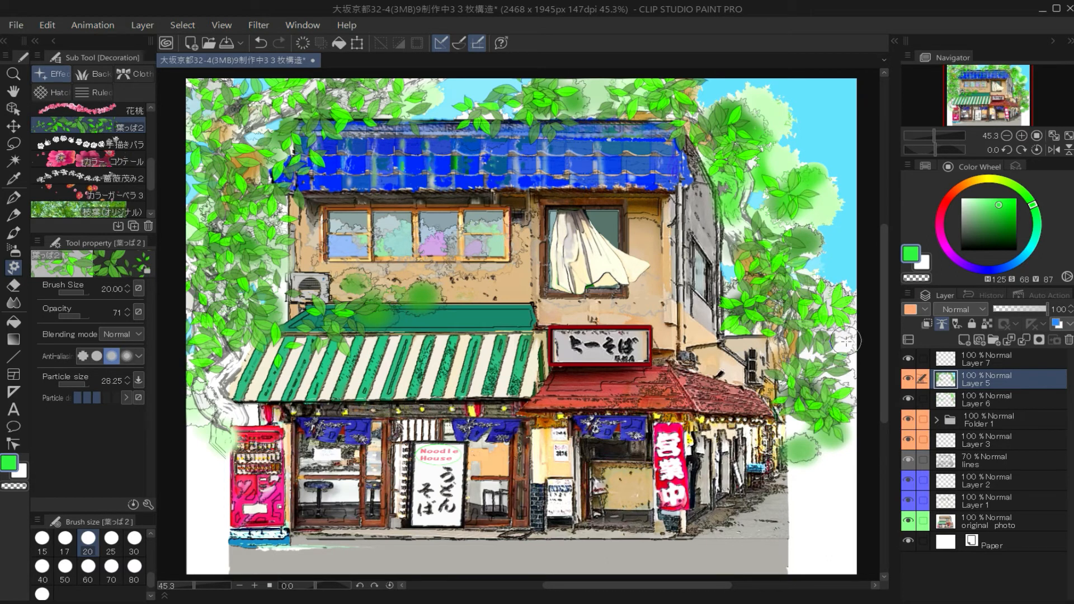
mouse_move(221, 367)
mouse_down()
mouse_move(246, 376)
mouse_move(193, 399)
mouse_move(207, 469)
mouse_up()
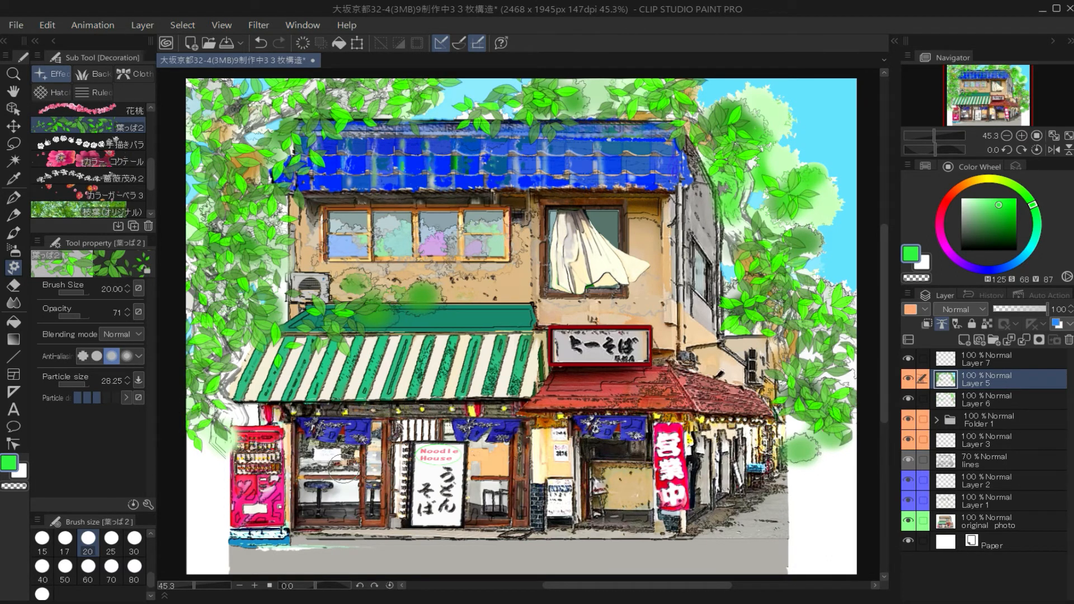
drag(246, 419, 194, 404)
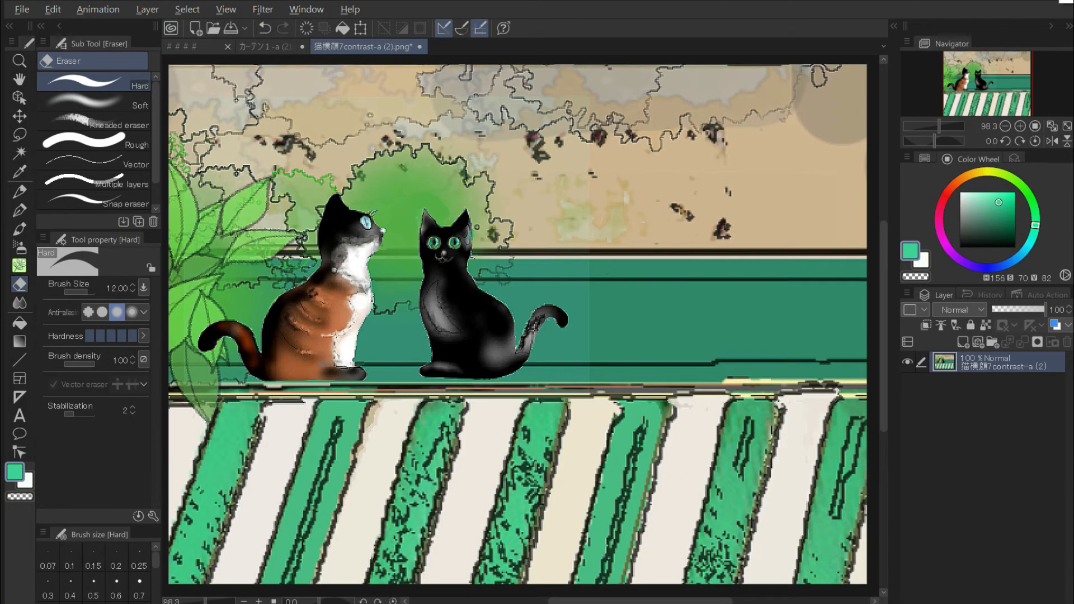
- Sample the grey of the road and fill the blank ground on both sides of the building with it
key(i)
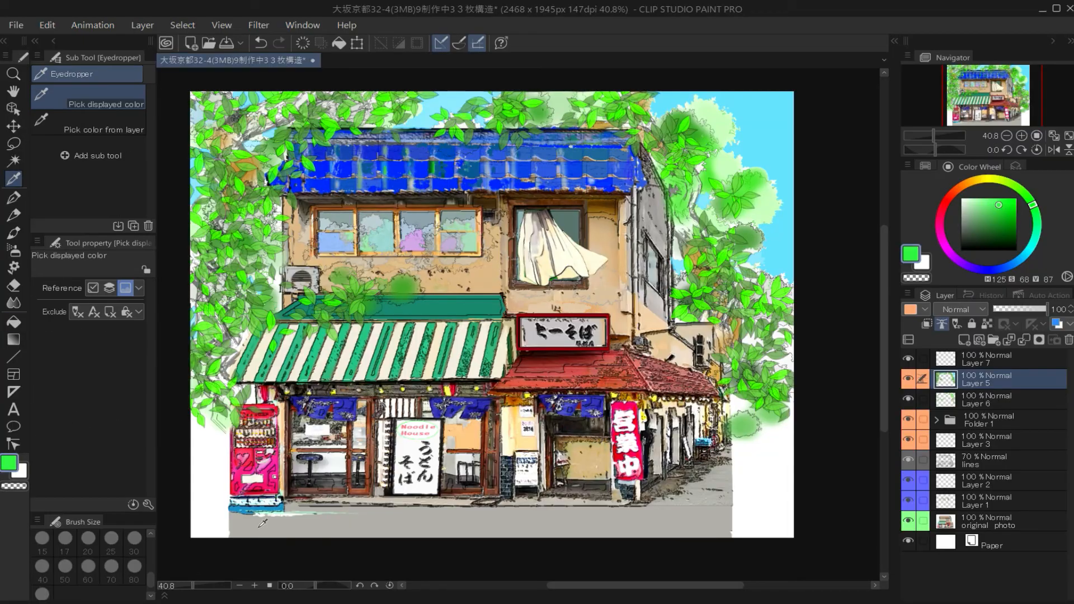
click(321, 522)
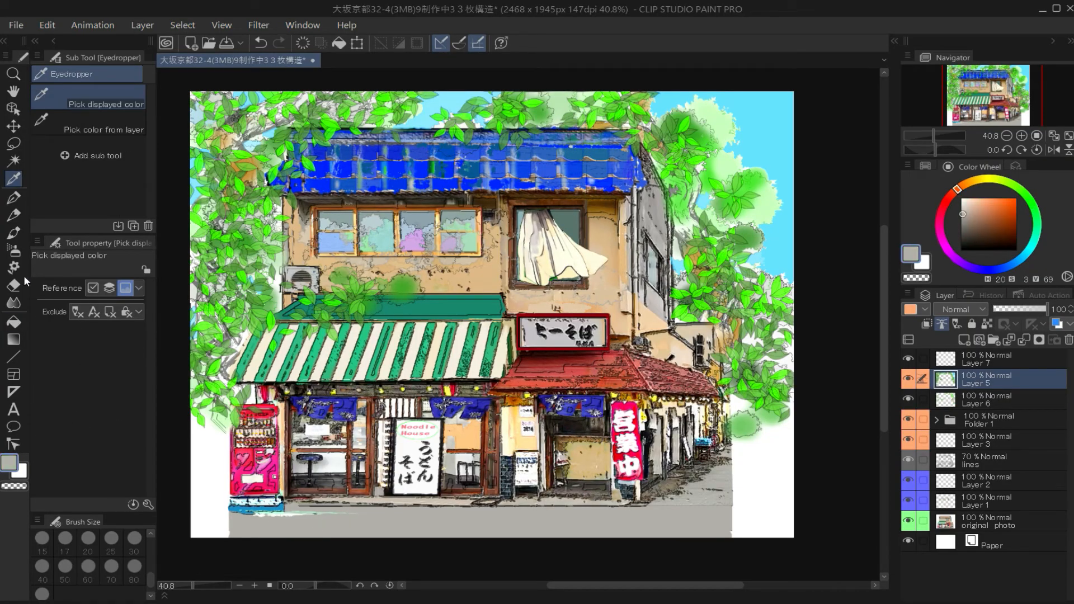
click(13, 322)
click(216, 505)
click(217, 505)
click(217, 506)
click(765, 521)
click(762, 519)
click(755, 514)
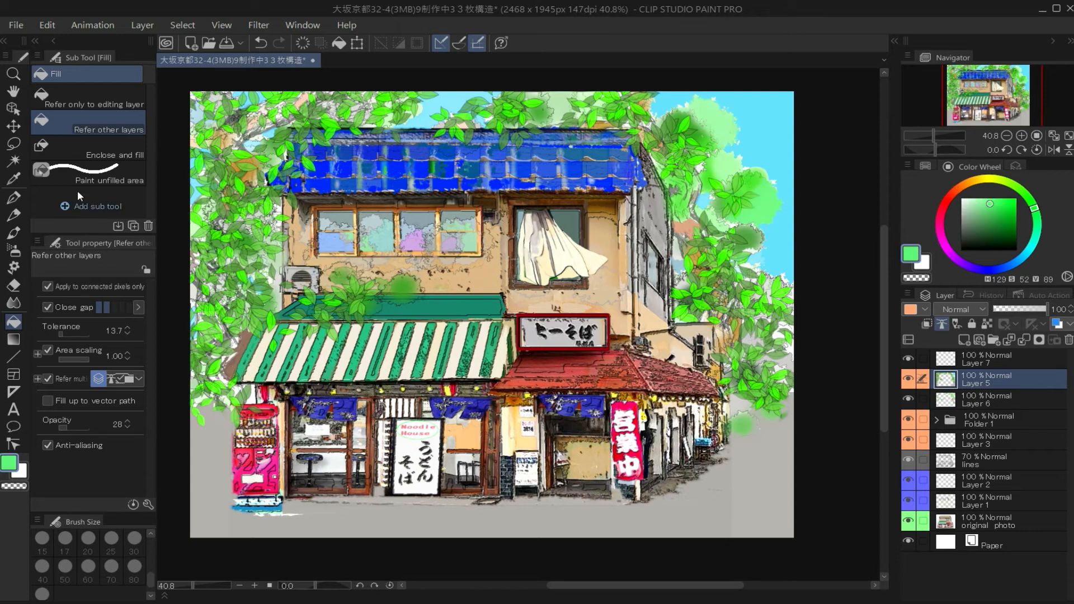
- Stamp large pink-red flowers with the カラー コクテール decoration brush at size 20 over the foliage left of the building
click(13, 268)
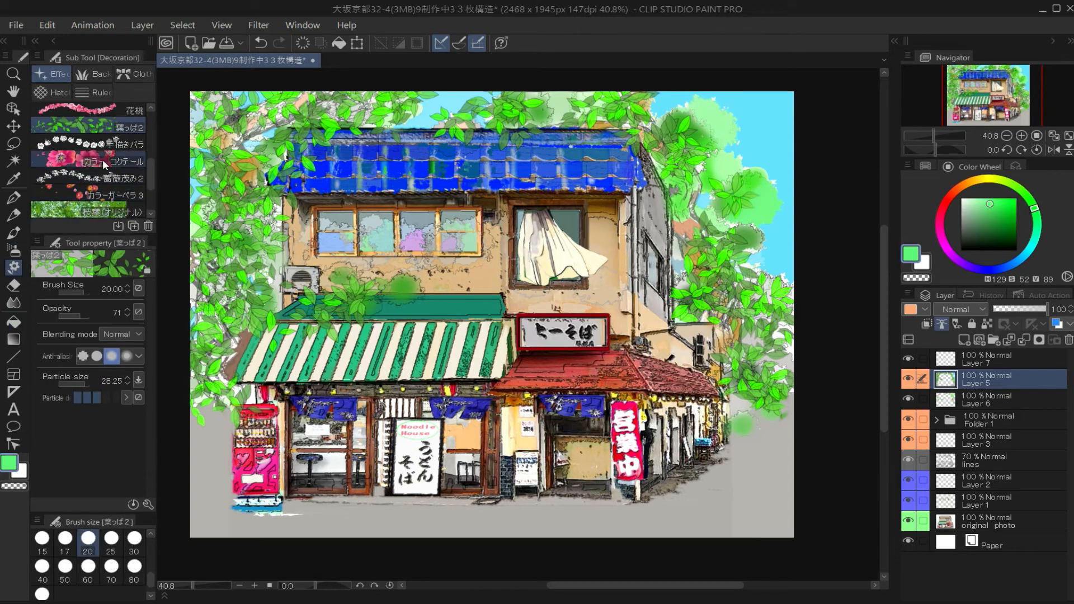
click(102, 160)
click(88, 538)
mouse_move(255, 243)
mouse_down()
mouse_move(280, 266)
mouse_move(255, 289)
mouse_move(285, 305)
mouse_up()
mouse_move(273, 127)
mouse_down()
mouse_move(251, 108)
mouse_move(303, 107)
mouse_up()
mouse_move(235, 140)
mouse_down()
mouse_move(203, 126)
mouse_move(233, 183)
mouse_up()
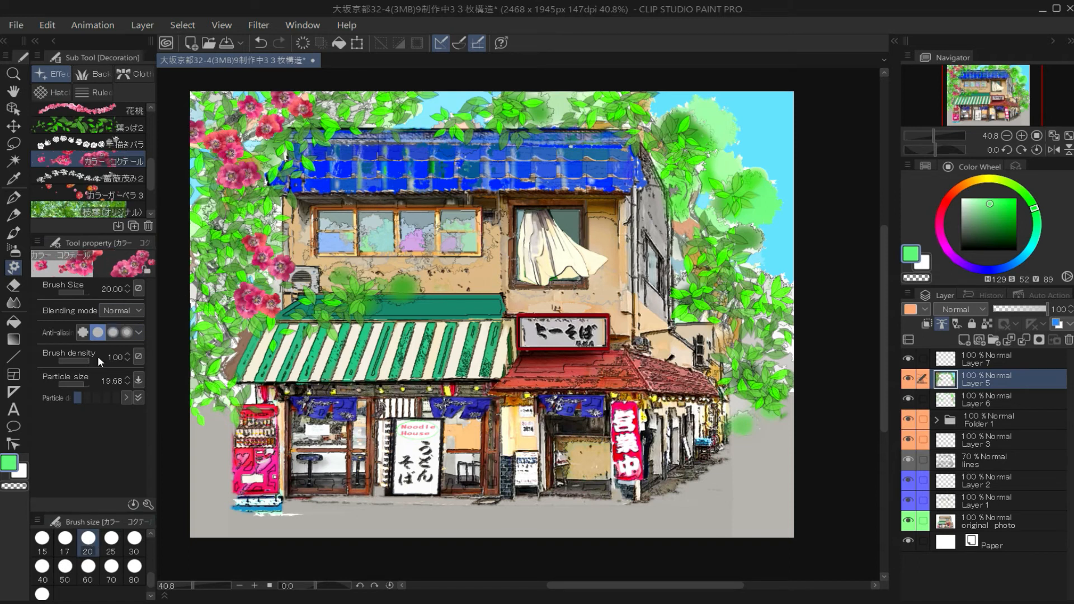
- Reduce the flower particle size to 11.45 and stamp smaller blooms on the right-hand foliage and above the blue roof
click(83, 383)
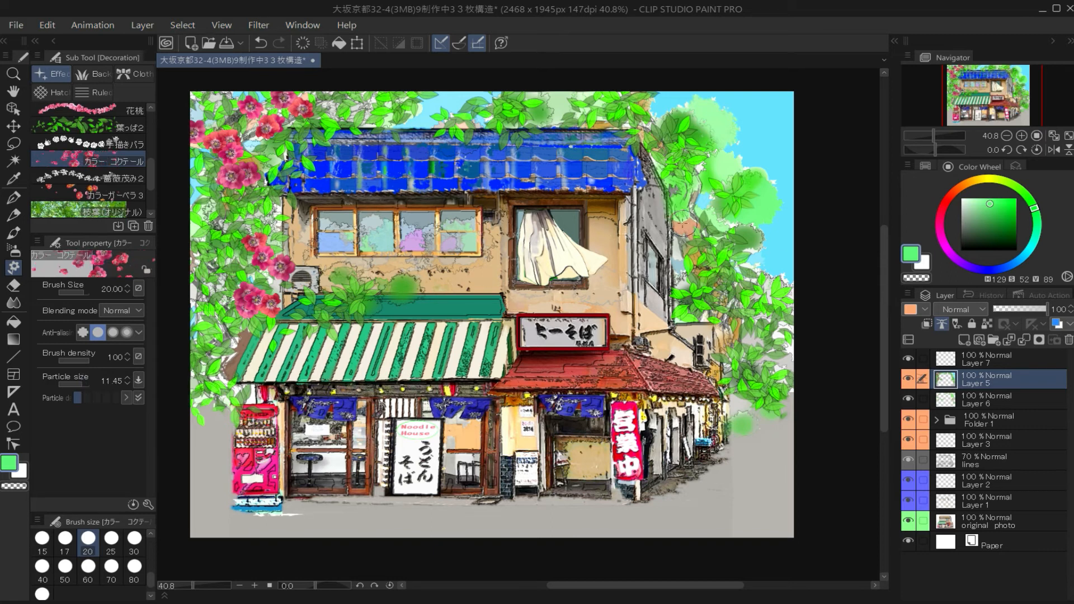
drag(684, 224, 680, 232)
click(747, 326)
mouse_move(545, 116)
mouse_down()
mouse_move(562, 104)
mouse_move(517, 138)
mouse_up()
click(480, 140)
click(577, 122)
- Stamp small flowers among the left-hand leaves, beside the green awning and above the left part of the roof
drag(210, 196, 197, 211)
mouse_move(288, 211)
mouse_down()
mouse_move(269, 203)
mouse_move(263, 225)
mouse_up()
drag(234, 273, 212, 297)
click(290, 304)
drag(369, 104, 347, 119)
- Stamp additional 葉っぱ2 leaves at size 20 over the lower-left foliage and the trees right of the building
click(84, 128)
mouse_move(212, 426)
mouse_down()
mouse_move(246, 391)
mouse_move(224, 359)
mouse_up()
click(693, 262)
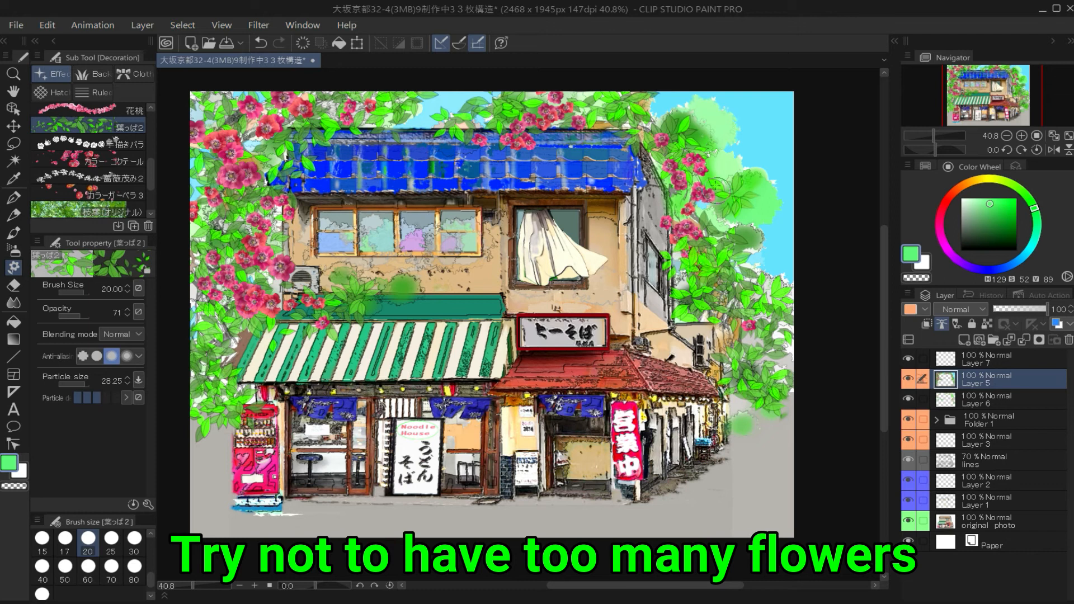
click(710, 129)
click(719, 147)
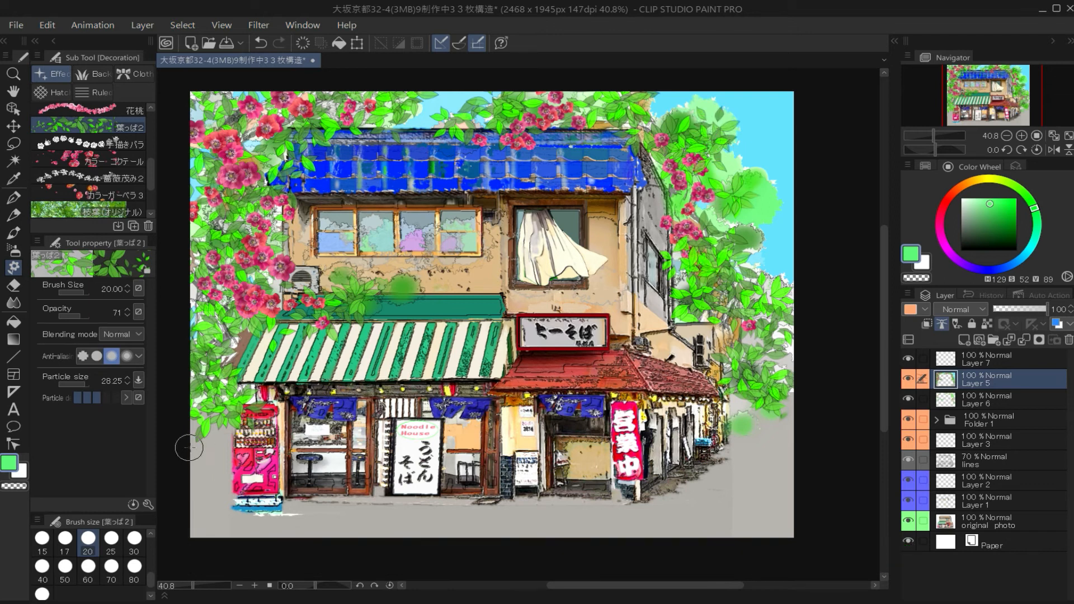
- Fill the ground right of the building with a darker grey at 28 opacity, referring to other layers
click(15, 324)
click(962, 226)
click(736, 477)
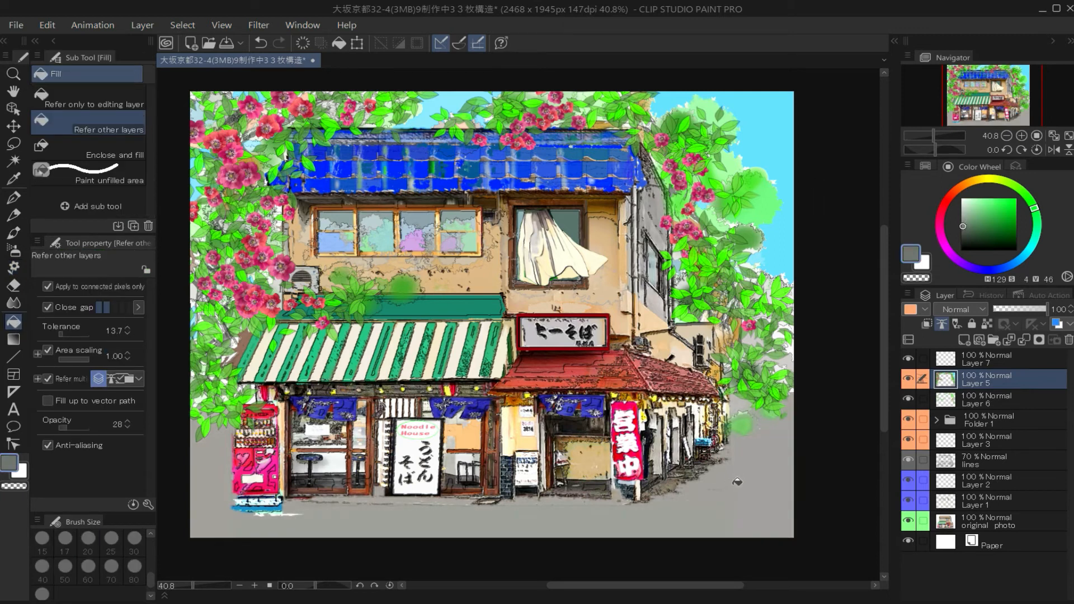
- Shade the ground around the vending machine and along the shopfront in grey with the G-pen at 24 opacity, sizes 17 and 15
key(p)
drag(280, 509, 272, 507)
click(262, 47)
drag(82, 316, 66, 316)
drag(249, 518, 394, 511)
drag(223, 416, 222, 474)
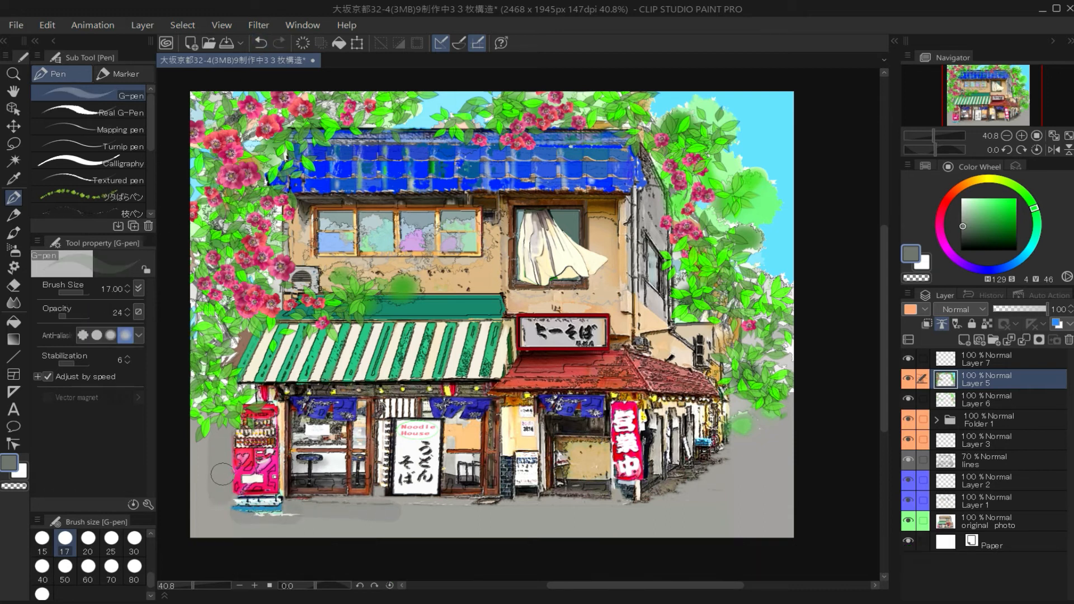
click(42, 538)
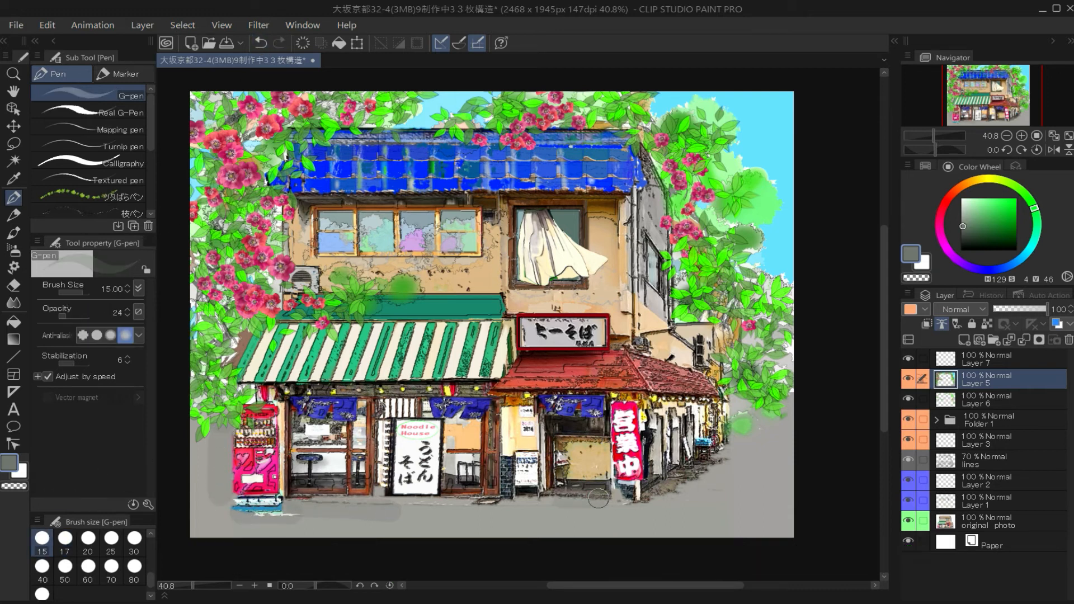
drag(412, 503, 460, 506)
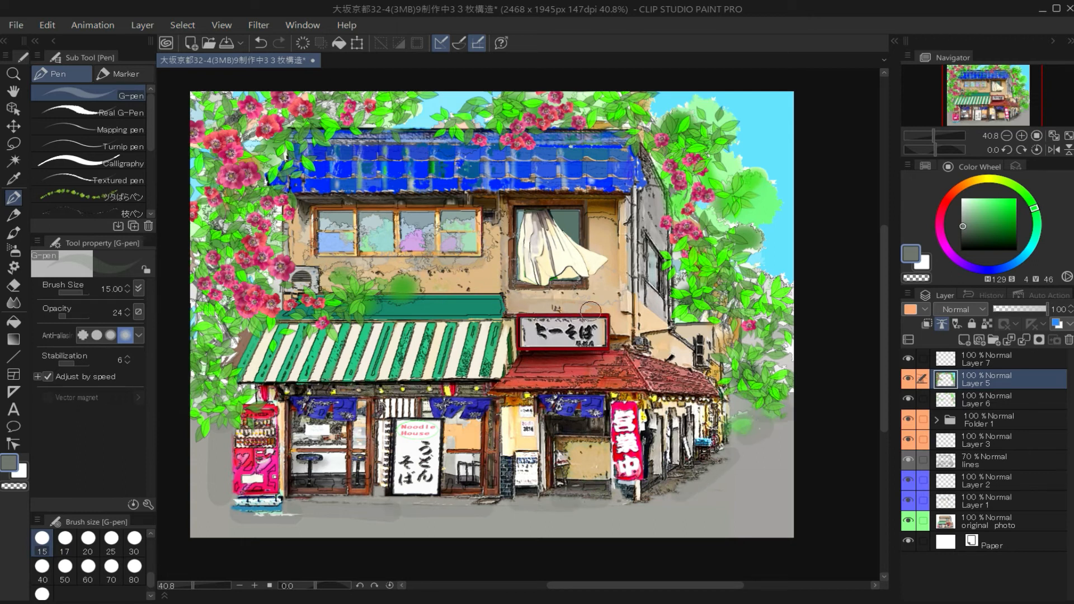
- Shade under the eaves, undo the last stroke, and darken the building's right side wall with a darker grey
drag(322, 202, 449, 200)
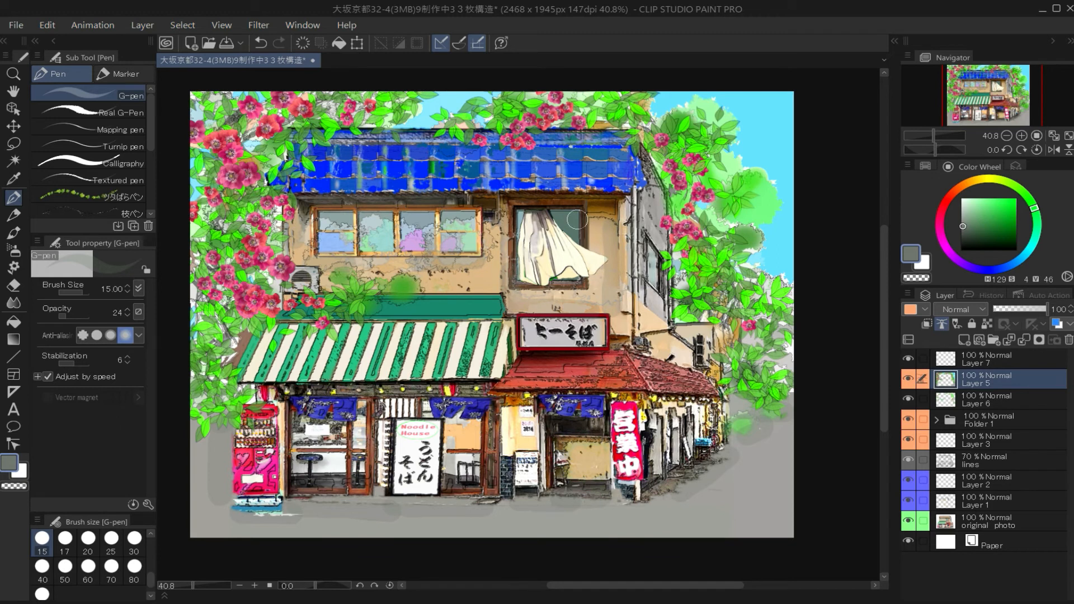
click(261, 44)
click(964, 237)
drag(651, 177, 655, 220)
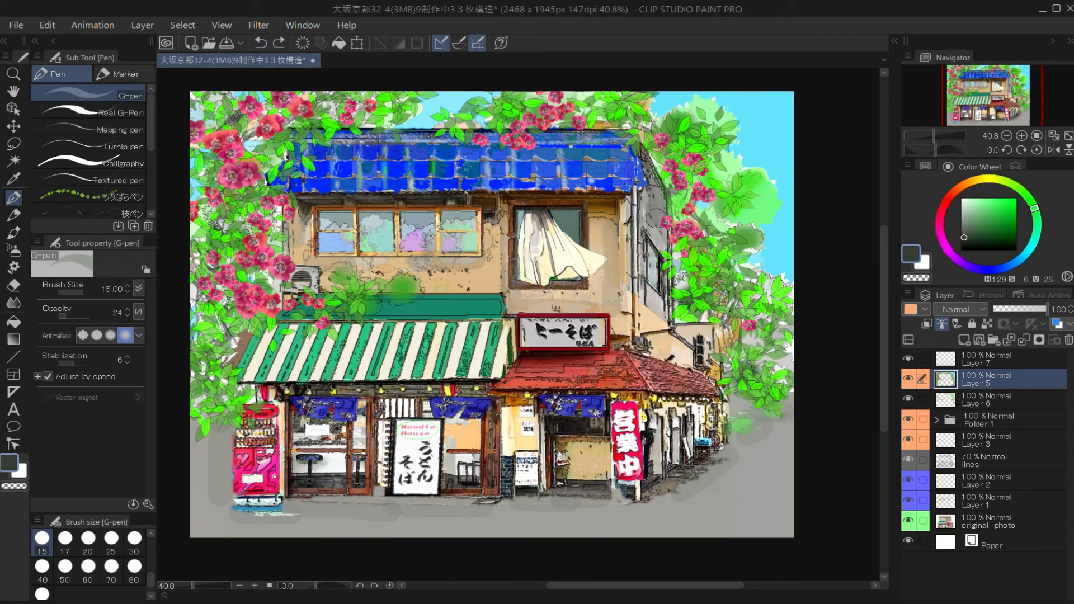
drag(679, 257, 673, 320)
mouse_move(647, 231)
mouse_down()
mouse_move(650, 327)
mouse_move(681, 357)
mouse_up()
- Add dark grey G-pen shadows below the shop sign, over the entrance curtains and doorways, and around the upstairs curtain window
drag(536, 358, 607, 368)
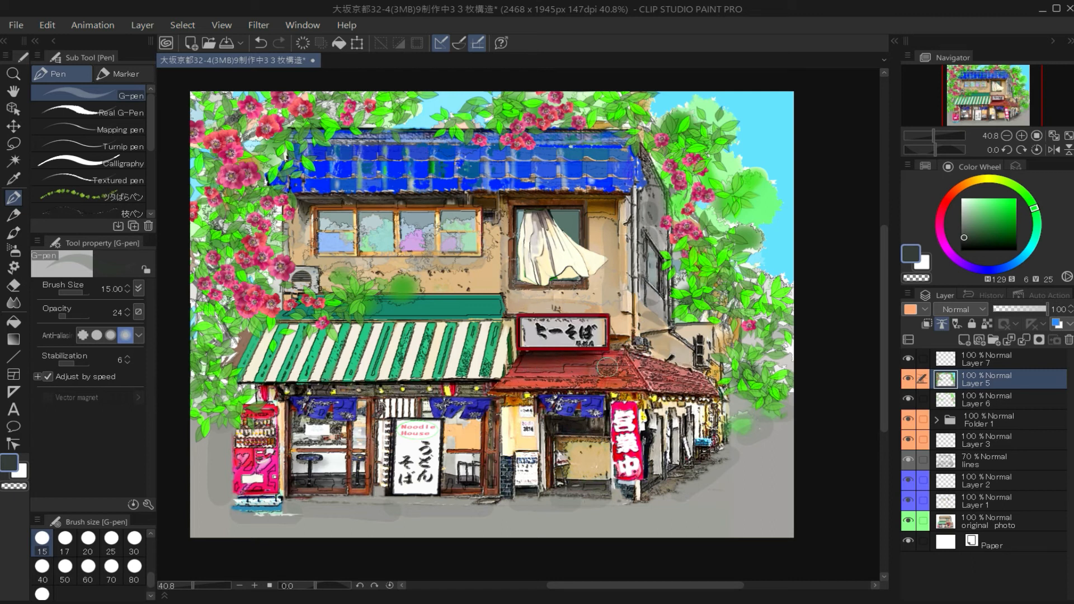
drag(334, 398, 456, 404)
mouse_move(524, 437)
mouse_down()
mouse_move(512, 422)
mouse_move(518, 405)
mouse_up()
mouse_move(580, 449)
mouse_down()
mouse_move(605, 449)
mouse_move(568, 448)
mouse_up()
mouse_move(600, 218)
mouse_down()
mouse_move(599, 235)
mouse_move(567, 217)
mouse_up()
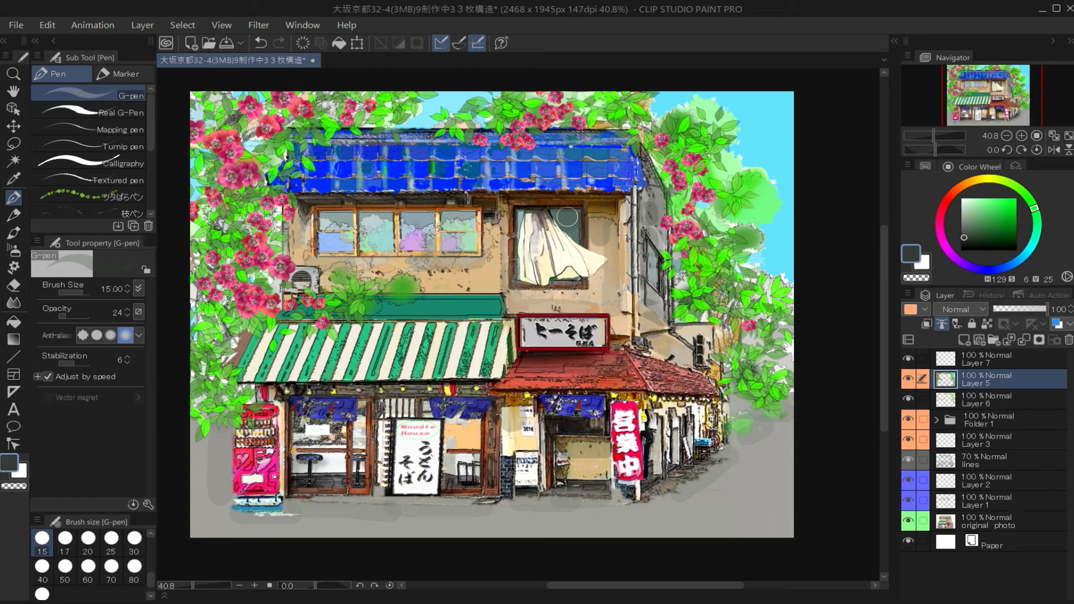
drag(510, 278, 511, 285)
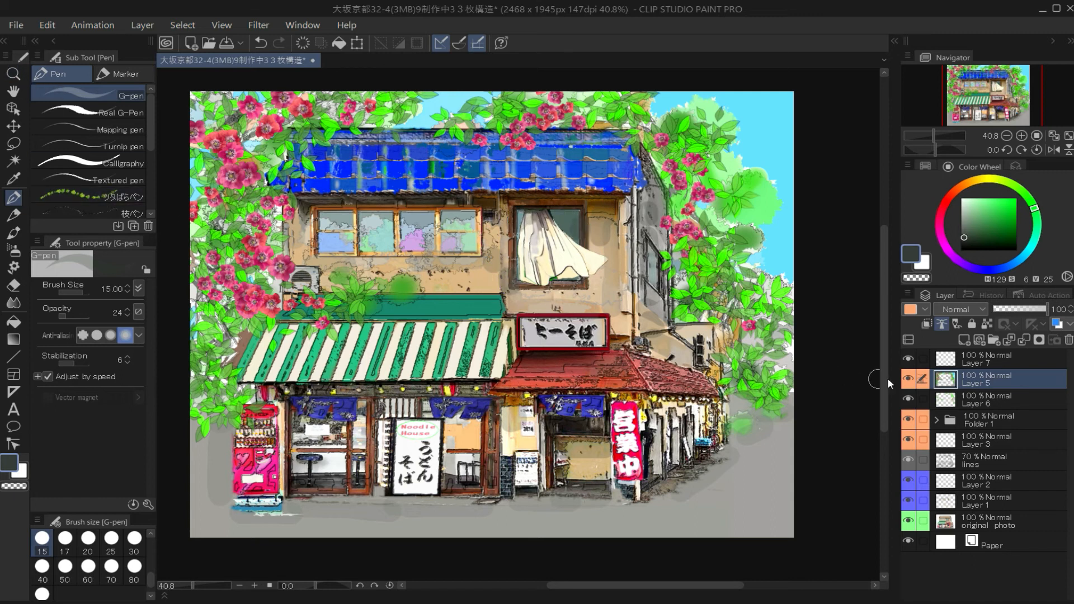
- Import the 猫横顔7contrast cat image above Layer 7 and shrink it into the lower-right corner of the picture
key(alt+bracketright)
click(15, 25)
mouse_move(63, 296)
click(291, 297)
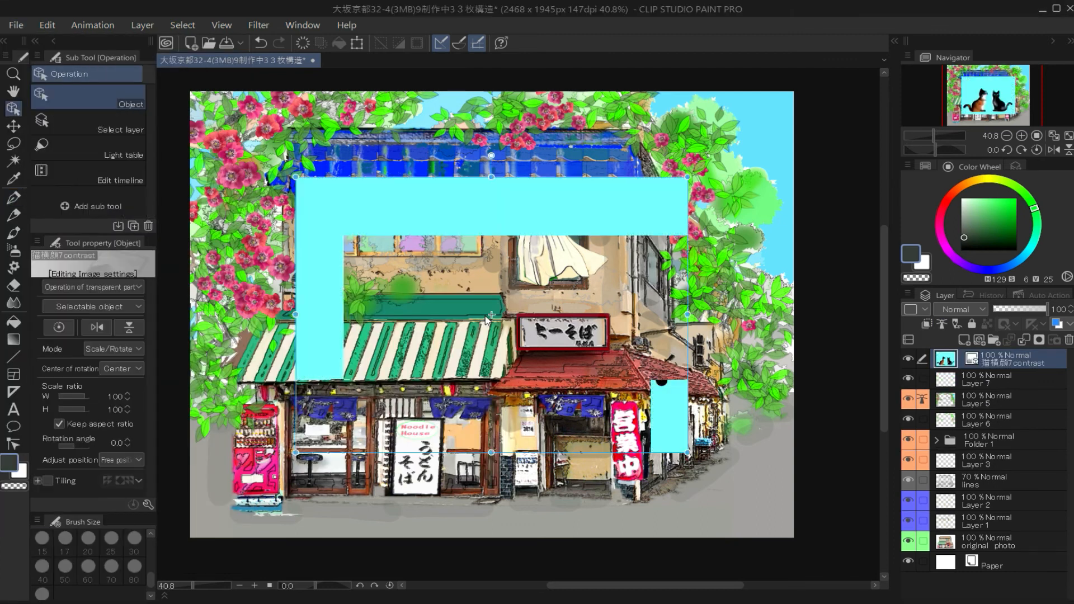
drag(686, 179, 751, 469)
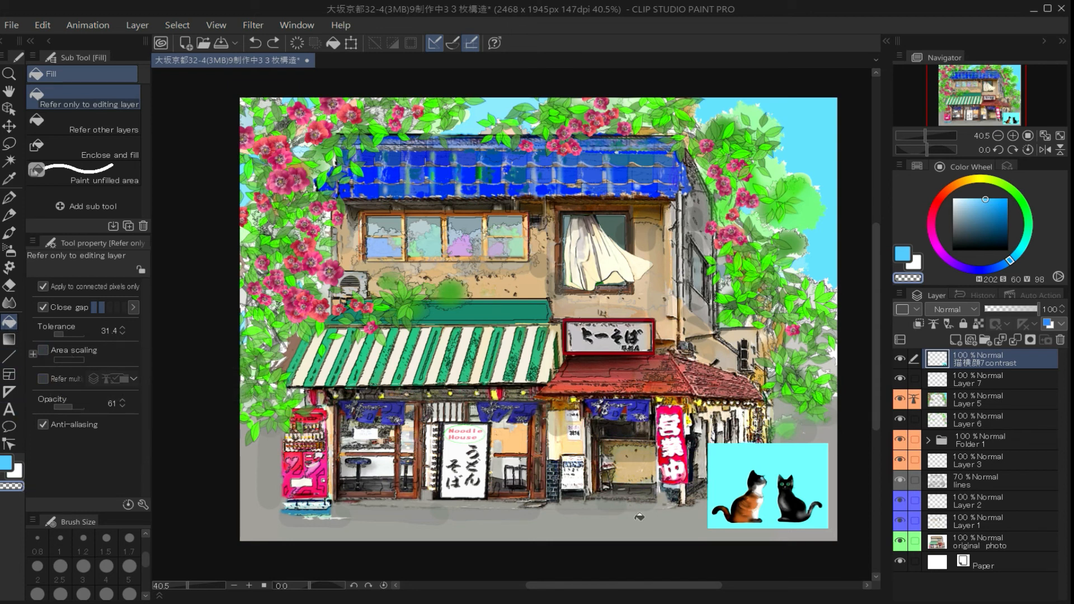
- Clear the cats' light blue background by filling it with transparent colour, referring only to the editing layer
click(809, 467)
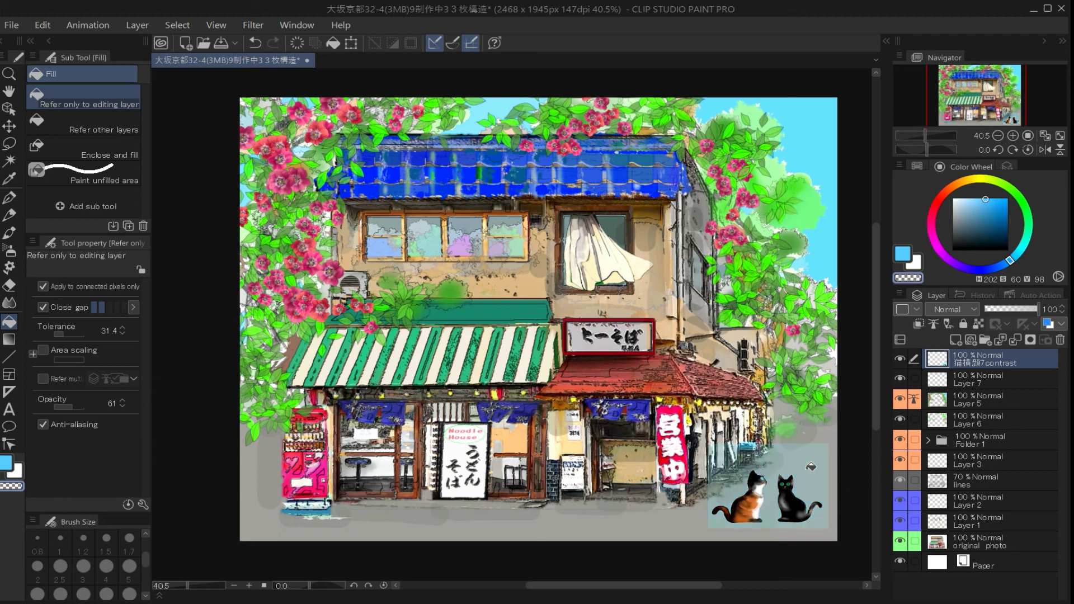
click(811, 467)
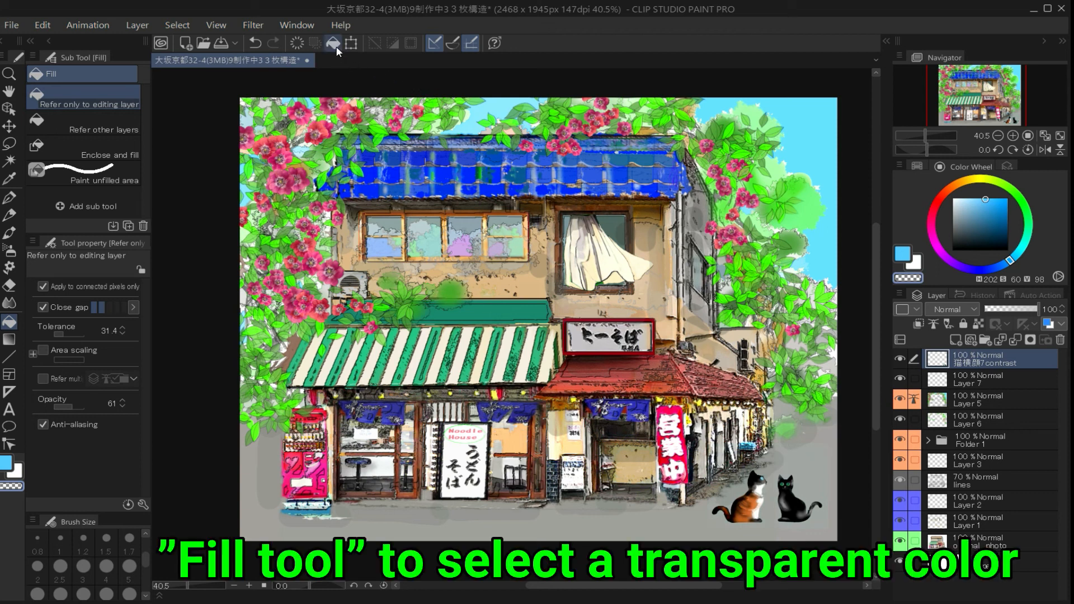
- Move the cats onto the green ledge above the striped awning with Scale/Rotate and shrink them slightly
click(350, 43)
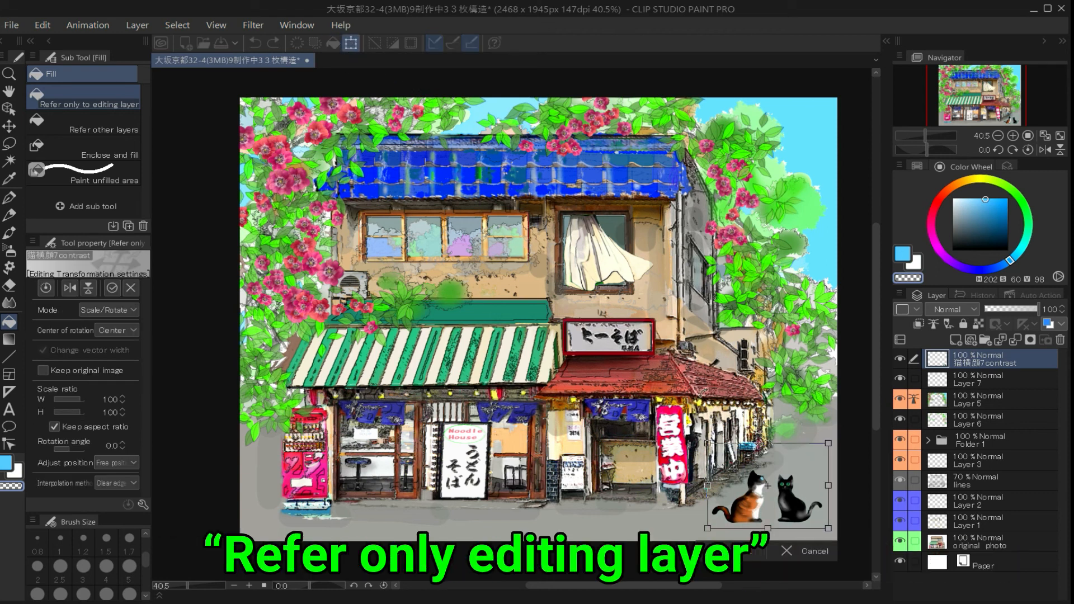
drag(800, 460, 501, 255)
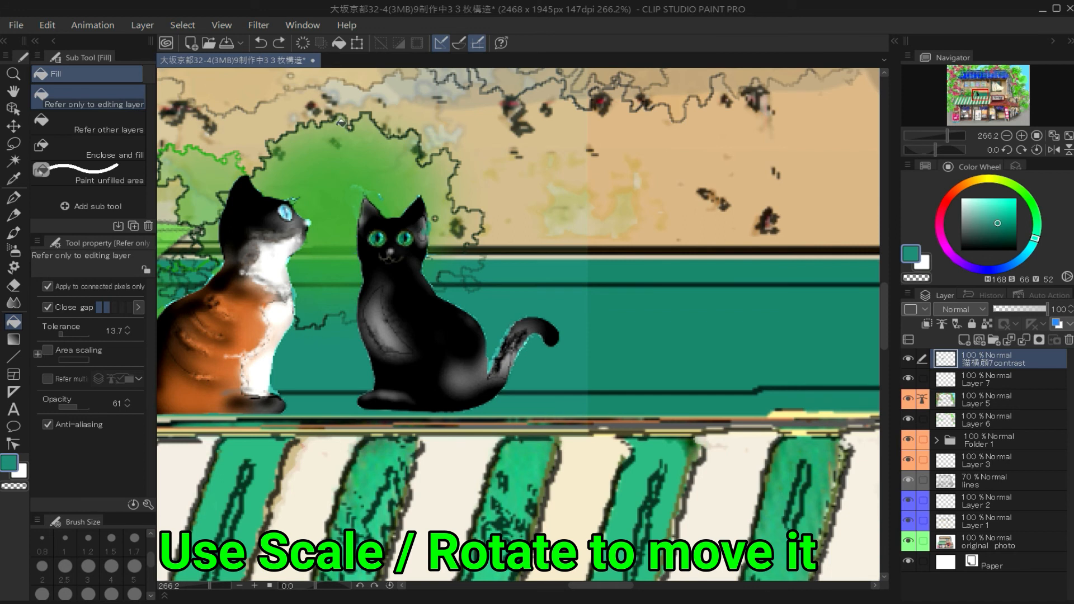
scroll(554, 239, down, 5)
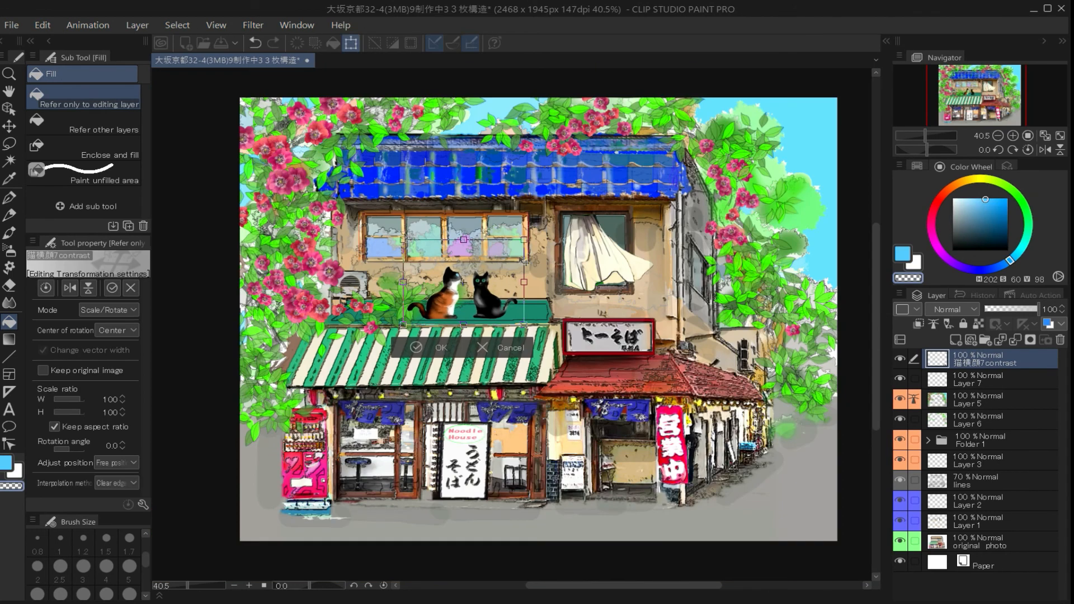
drag(524, 240, 511, 249)
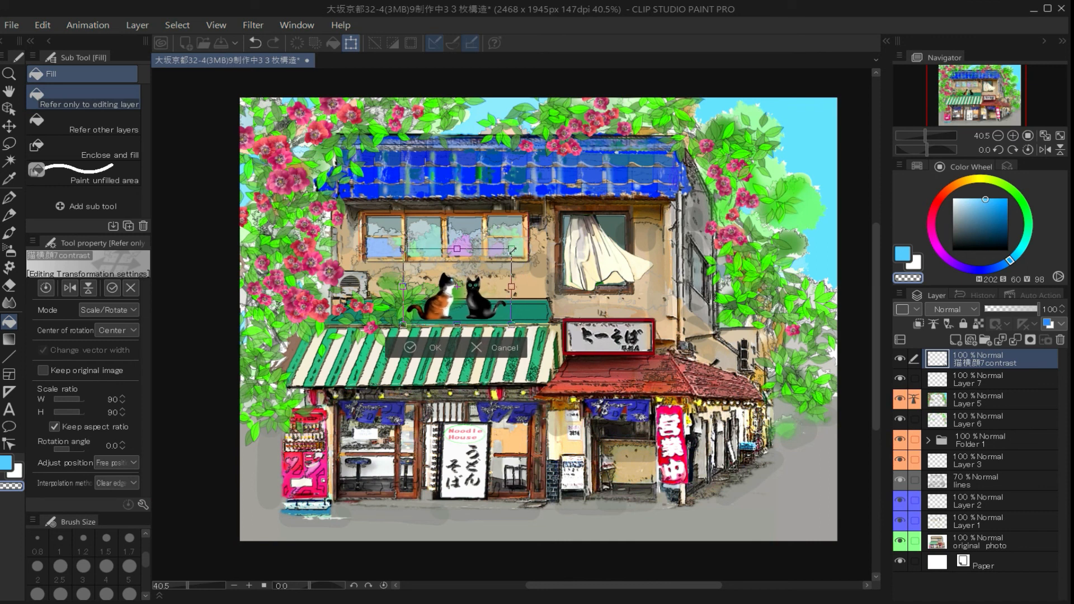
drag(511, 250, 506, 255)
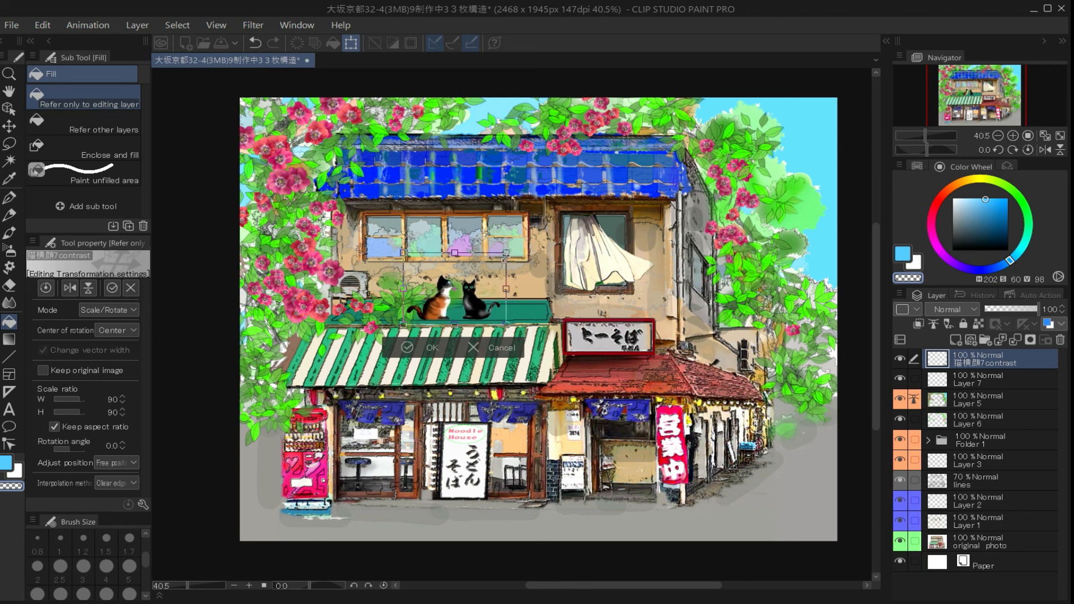
click(432, 348)
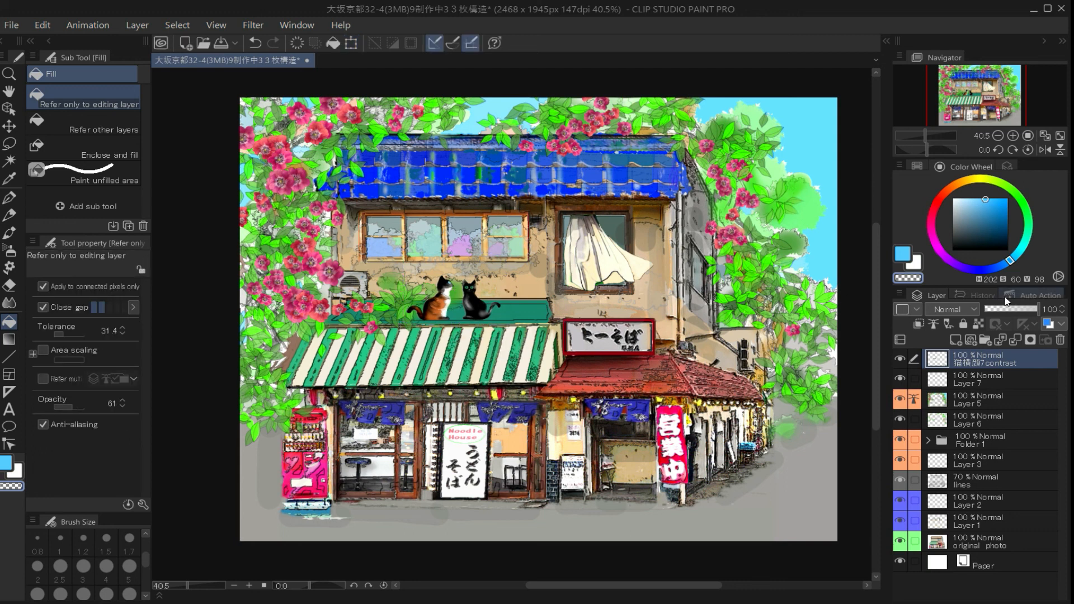